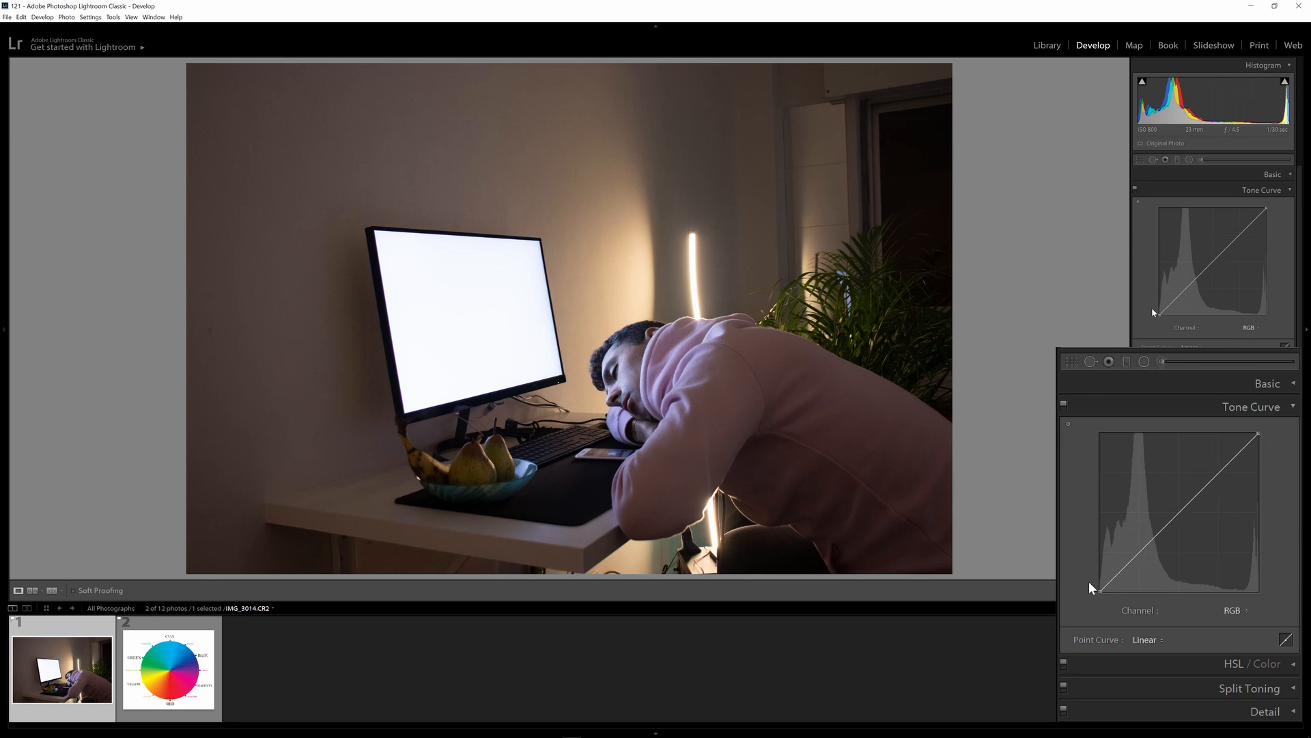
Try the tone curve's targeted adjustment on the pink hoodie and look through the curve's channel options.
click(1069, 424)
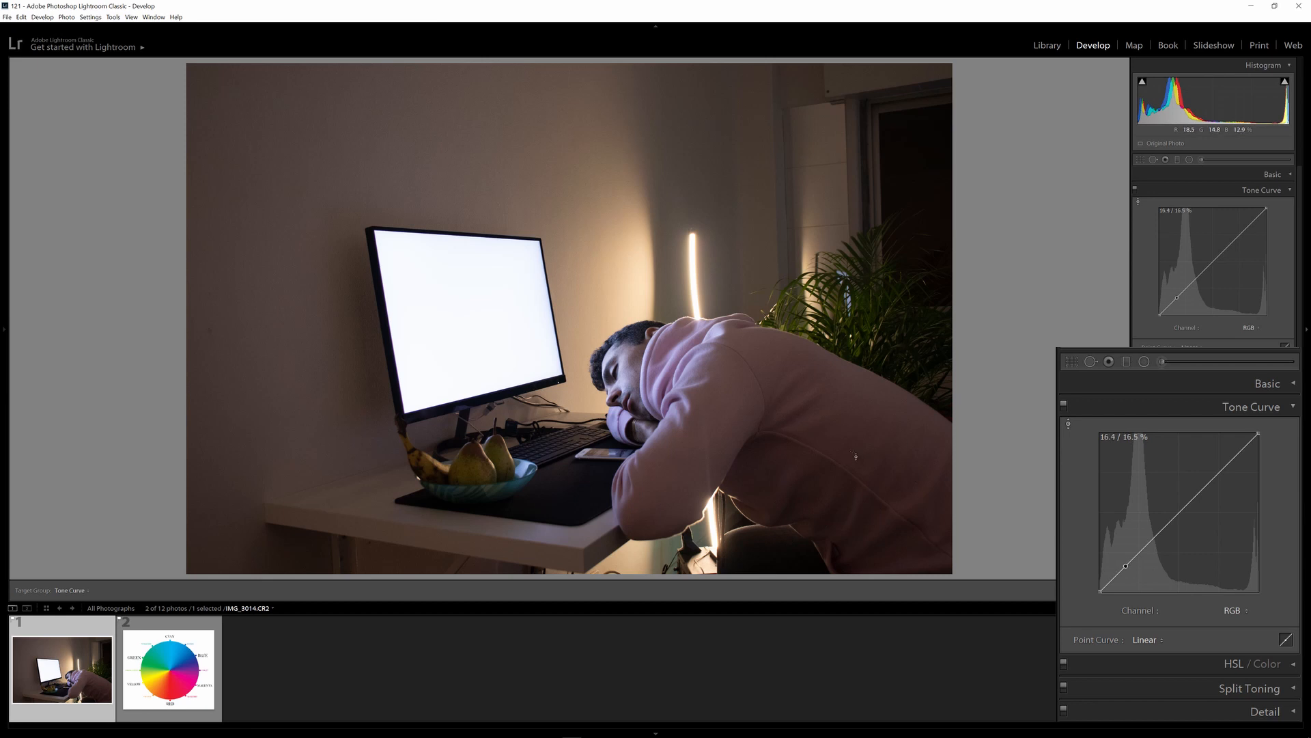
mouse_move(856, 456)
mouse_down()
mouse_move(856, 419)
mouse_move(856, 453)
mouse_up()
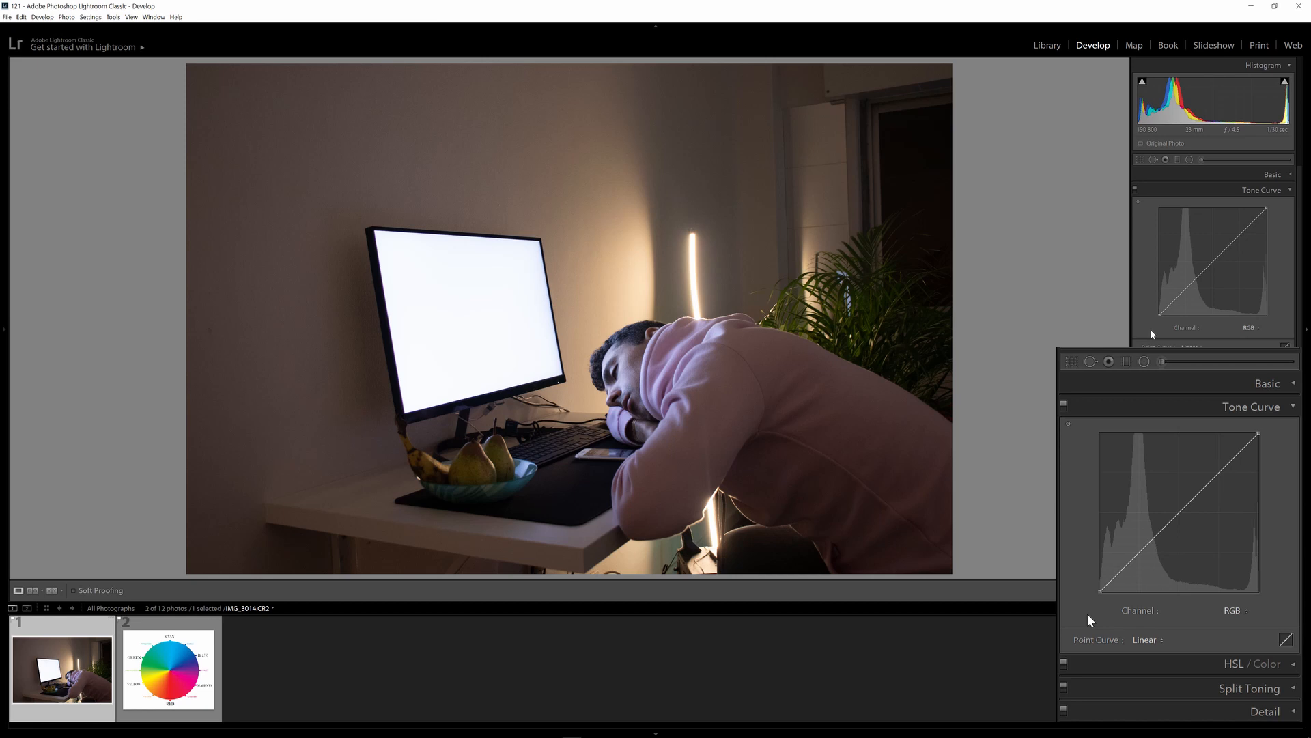
click(1236, 610)
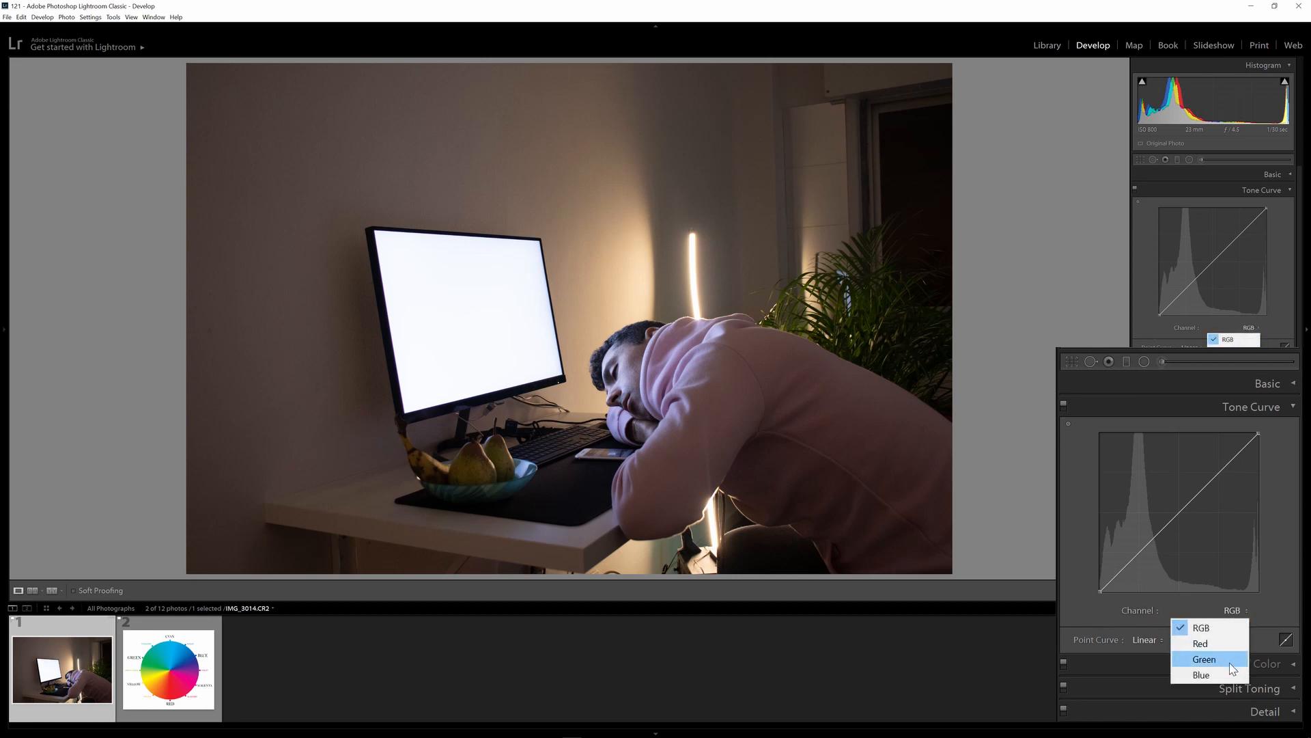
click(1114, 648)
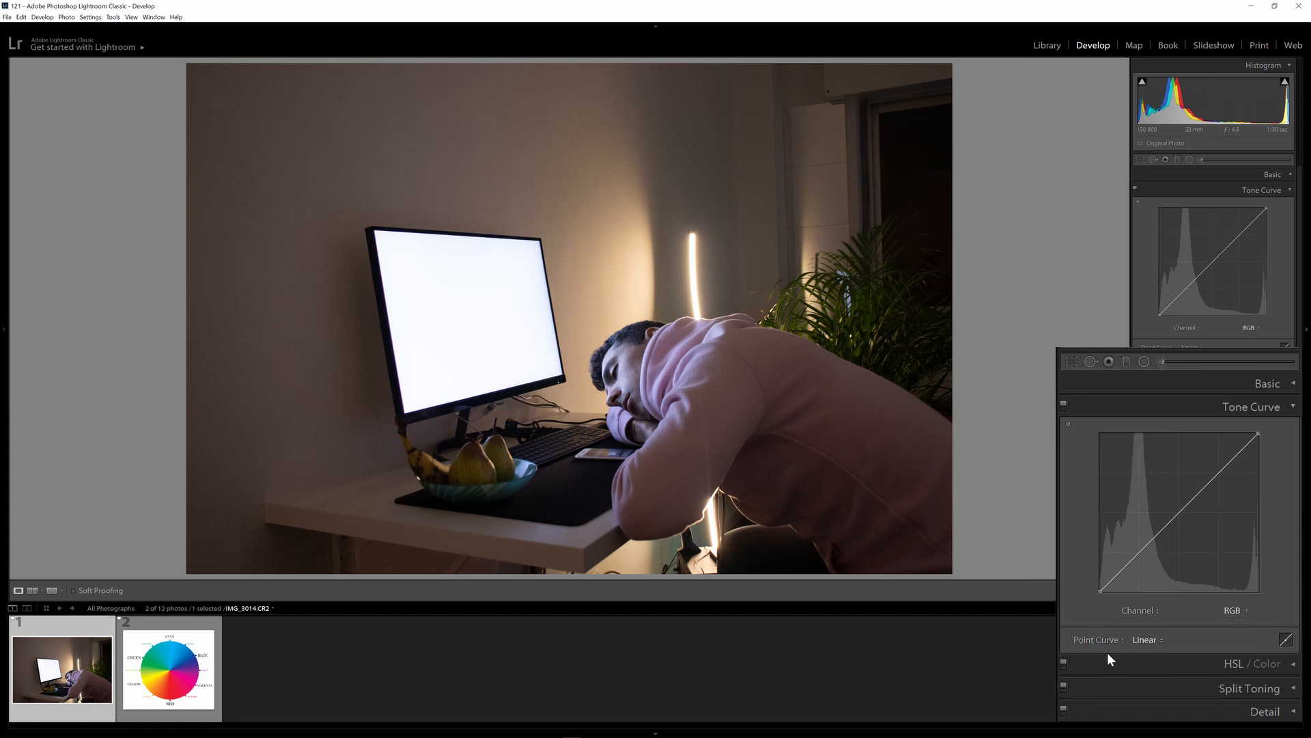
Try the Medium Contrast and Strong Contrast point curve presets on the photo, and return the curve to Linear.
click(1148, 639)
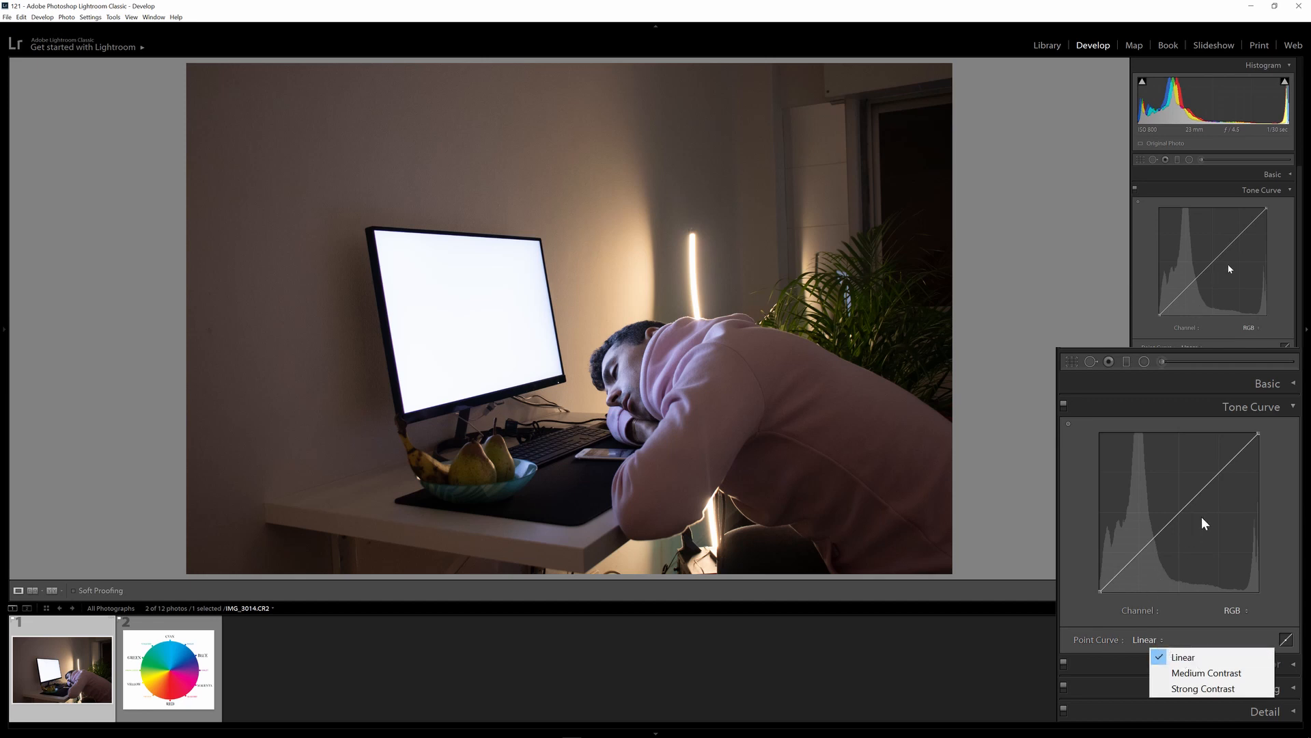
click(1192, 673)
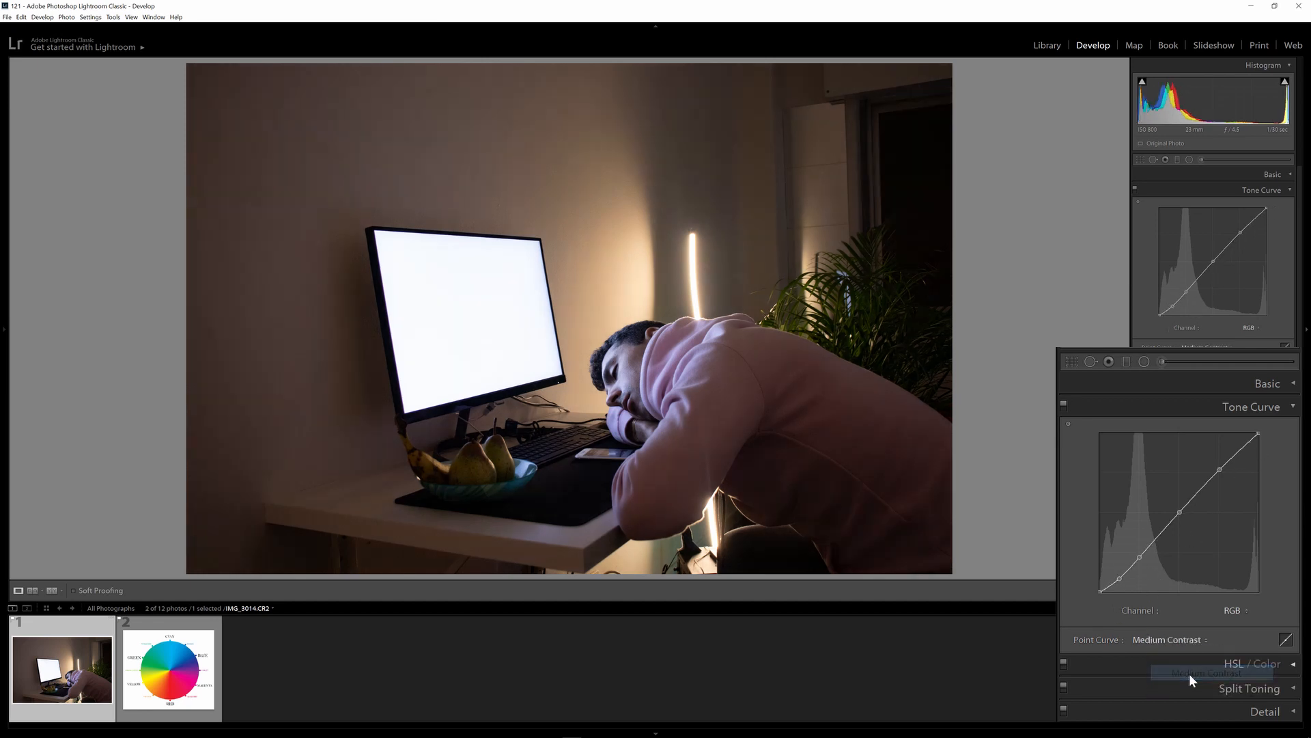
click(1176, 687)
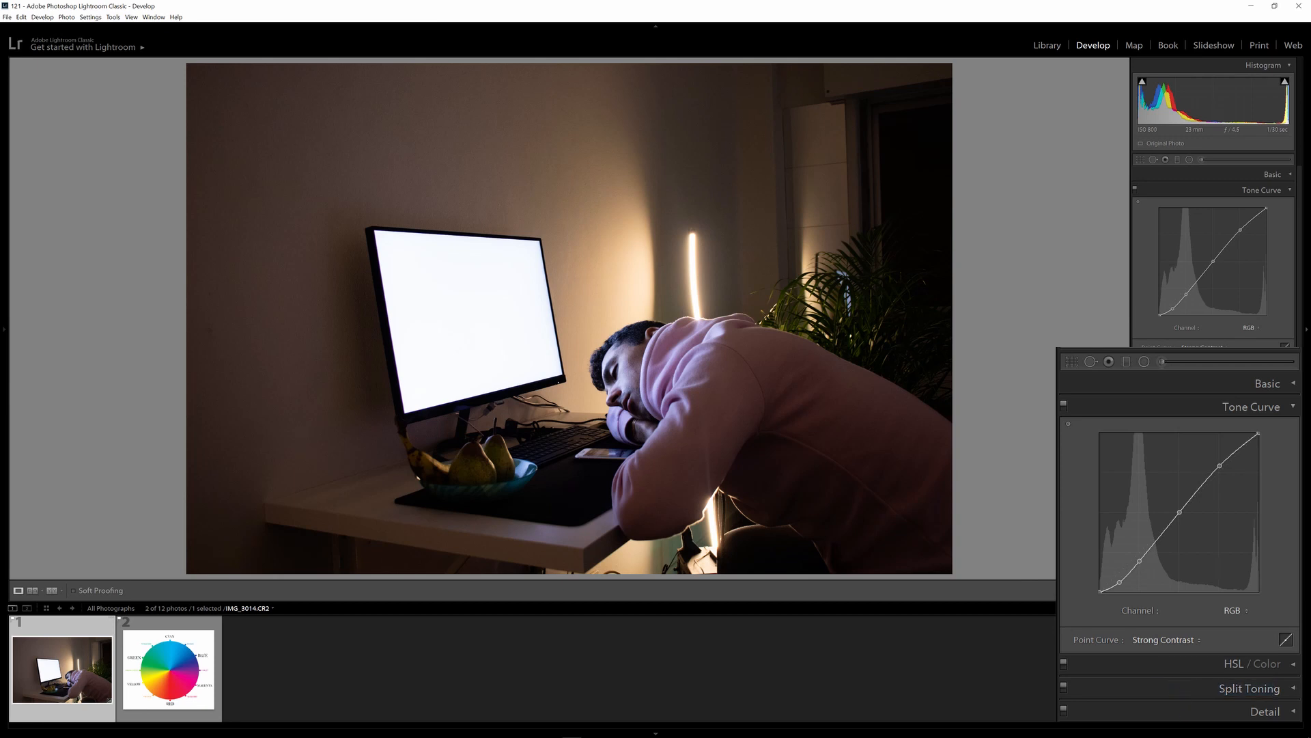
click(1254, 590)
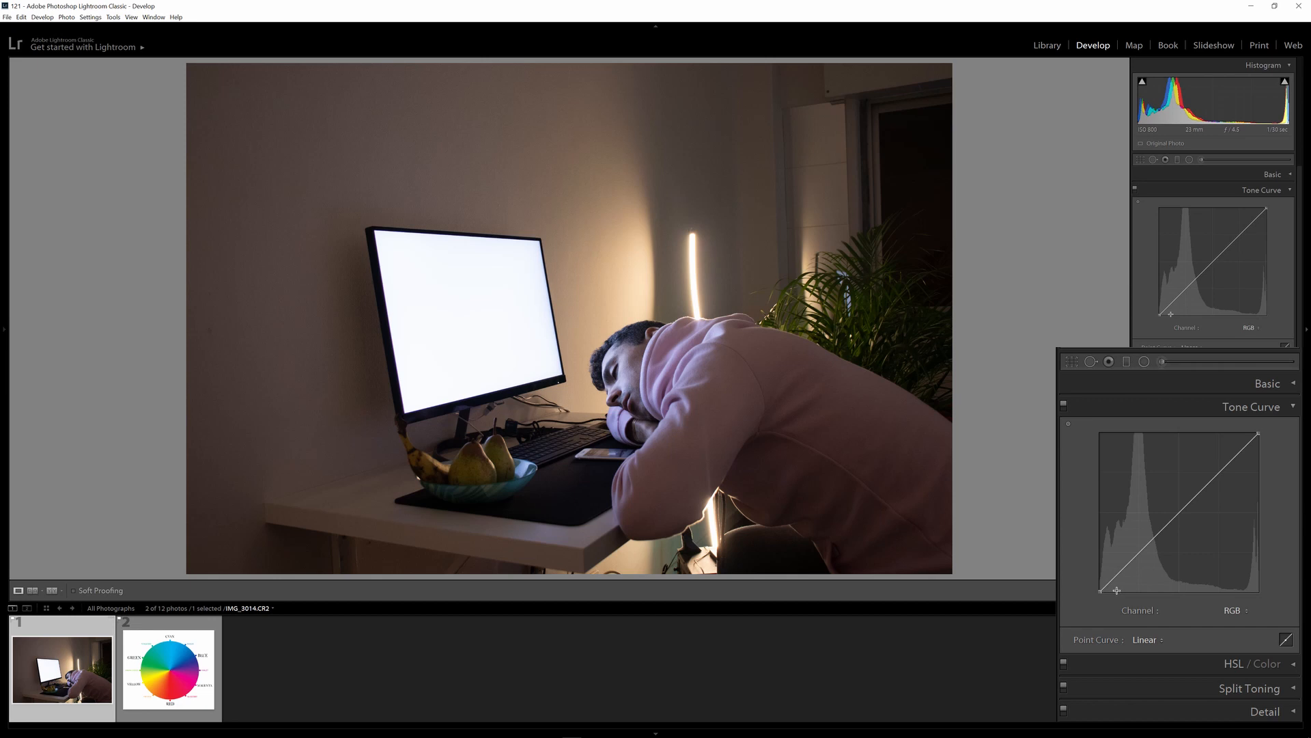
Add several points along the RGB tone curve, bend its highlight end into a wave, and clear the points again.
click(1132, 566)
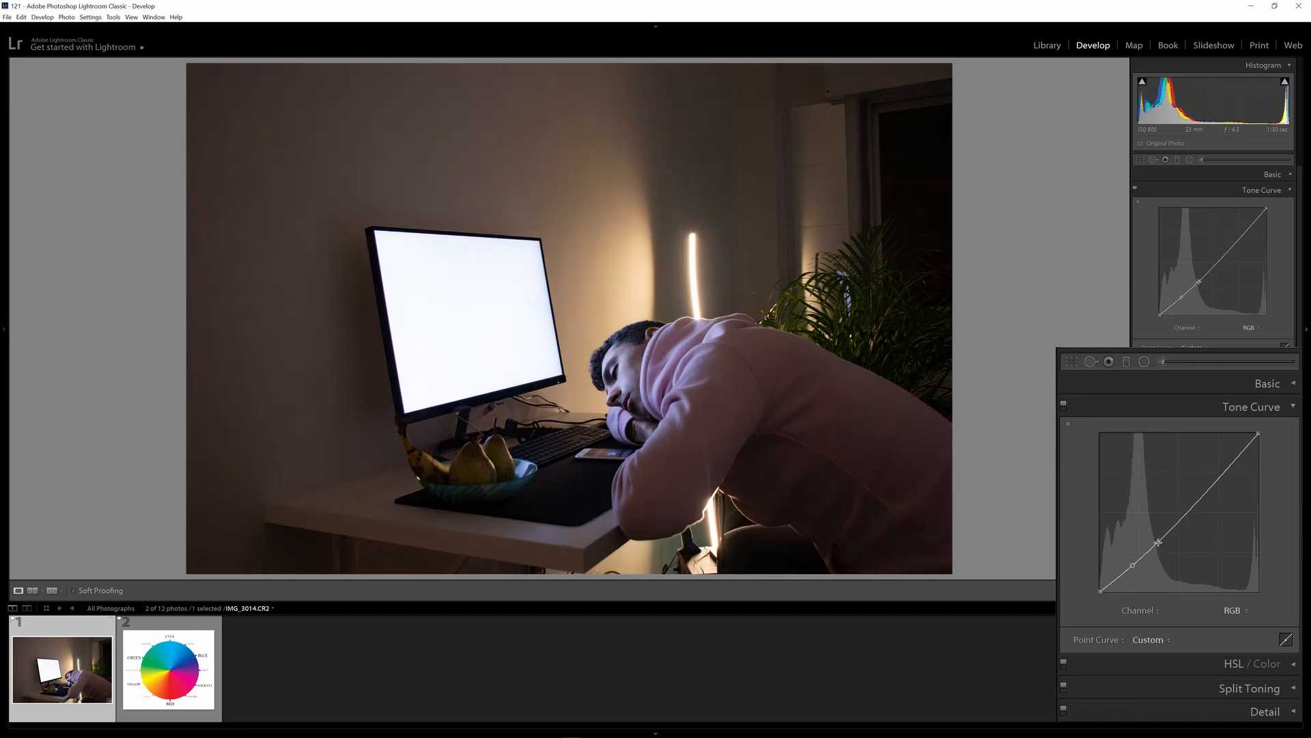
click(1164, 533)
click(1194, 505)
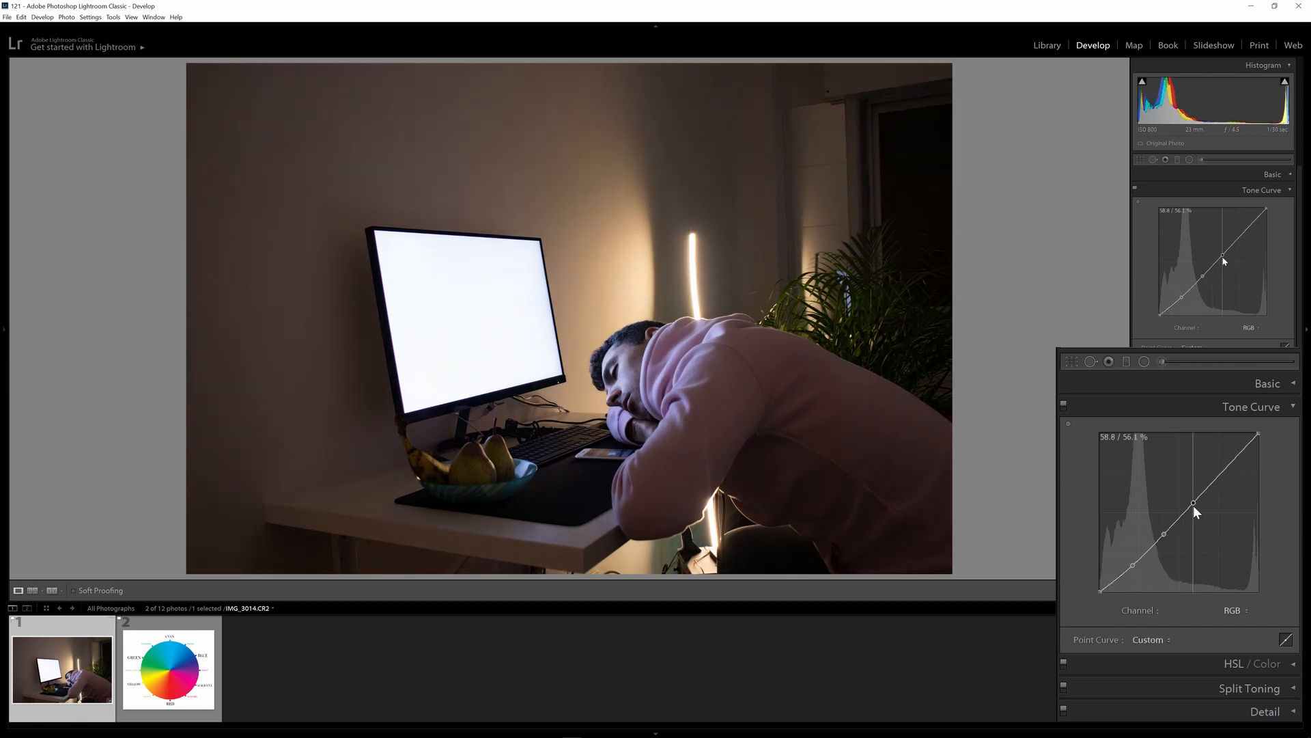
click(1227, 464)
click(1241, 449)
drag(1231, 465, 1230, 469)
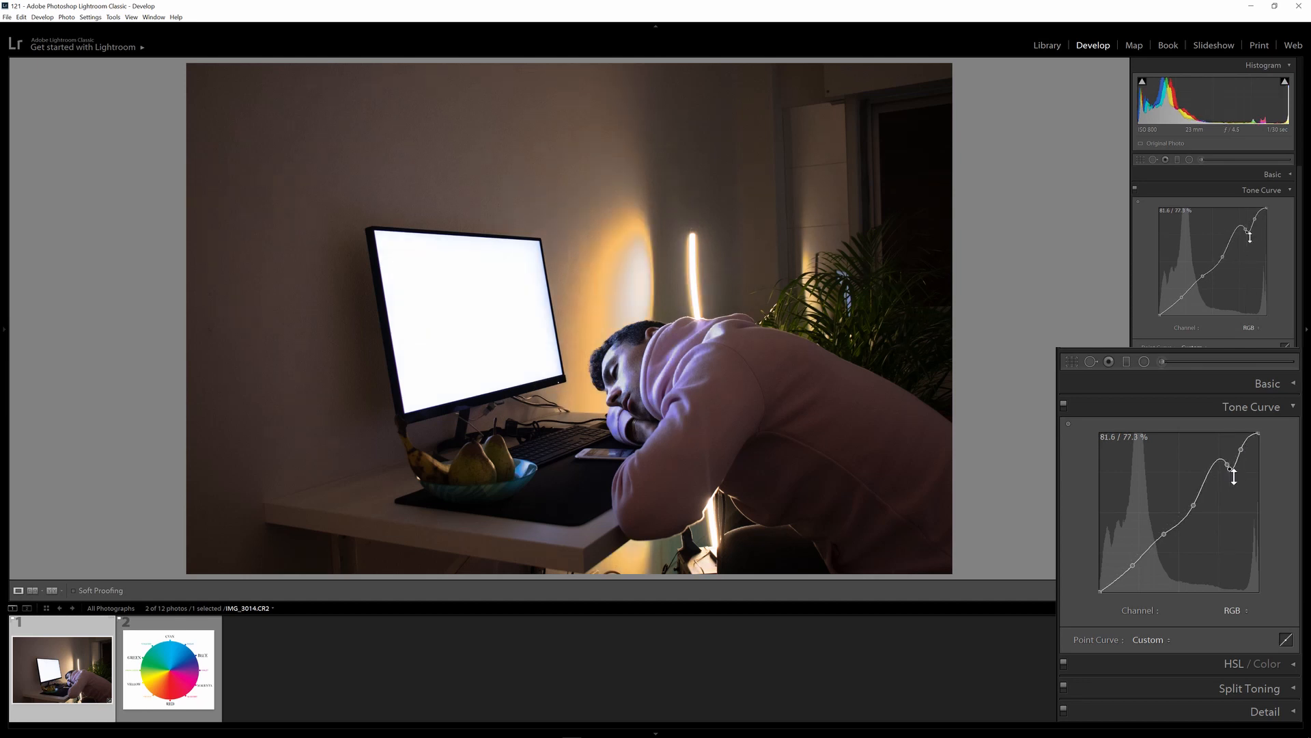
drag(1203, 276, 1203, 274)
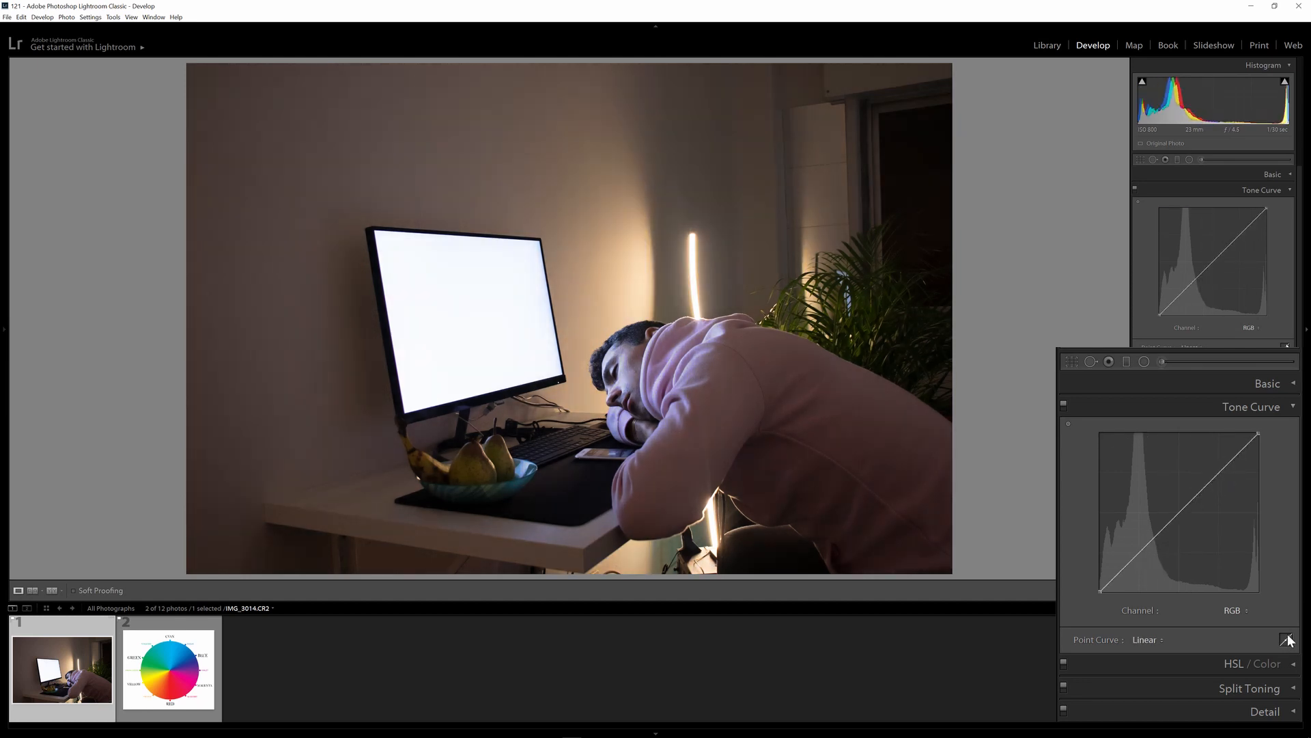
Switch to the parametric curve, shift the shadow split point slightly down, raise Shadows to +100 and lower Lights.
click(1287, 640)
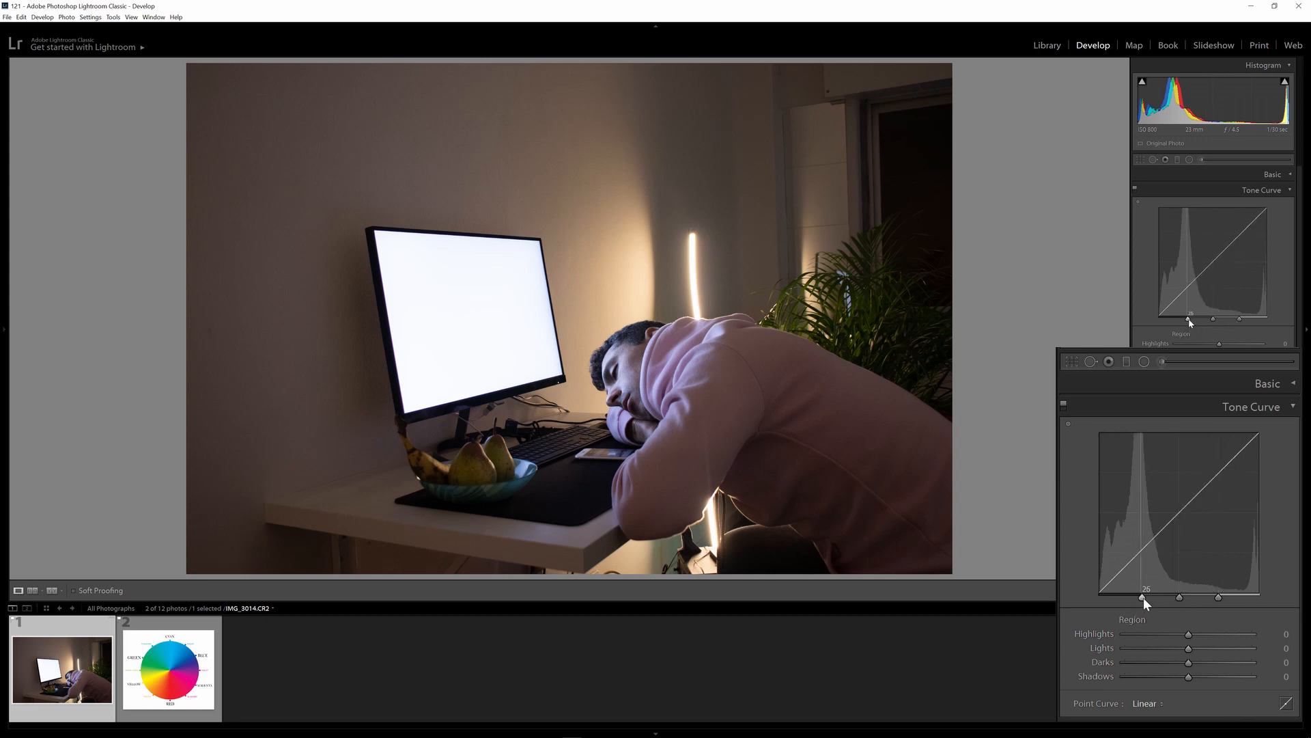
mouse_move(1142, 597)
mouse_down()
mouse_move(1129, 600)
mouse_move(1139, 600)
mouse_up()
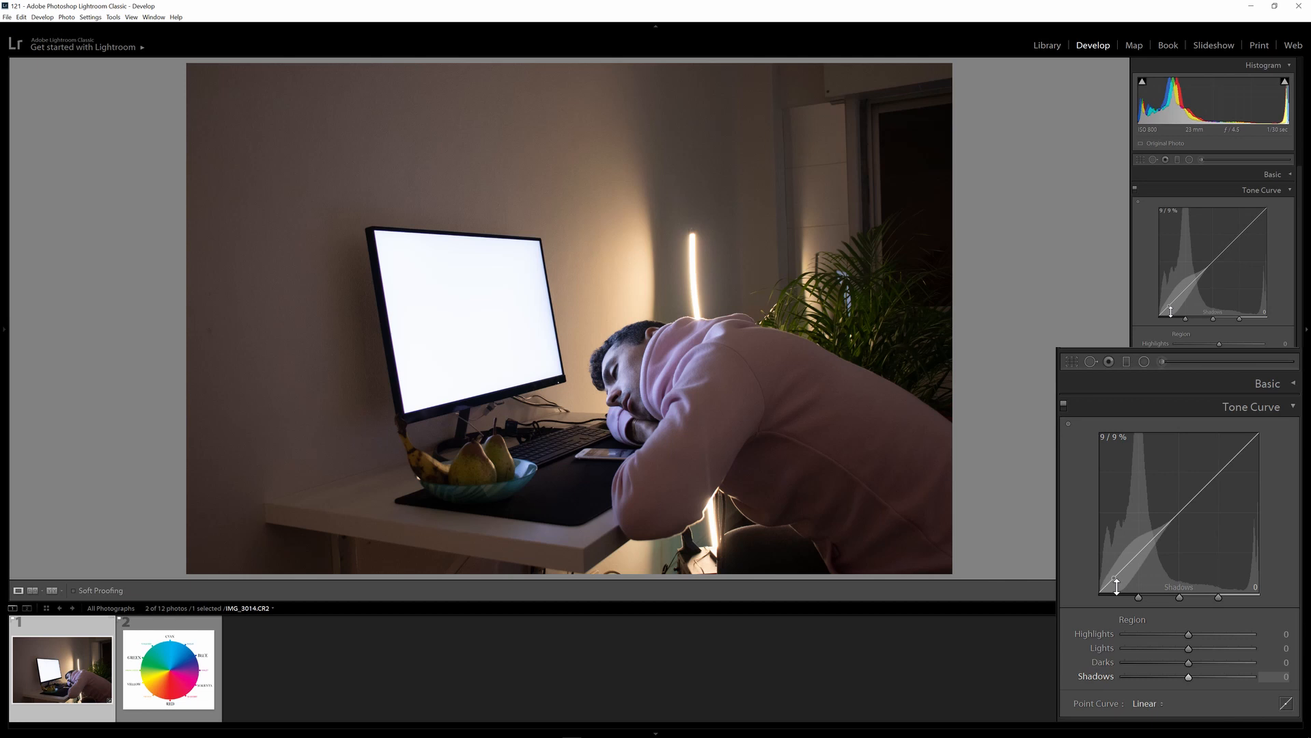
drag(1116, 586, 1114, 564)
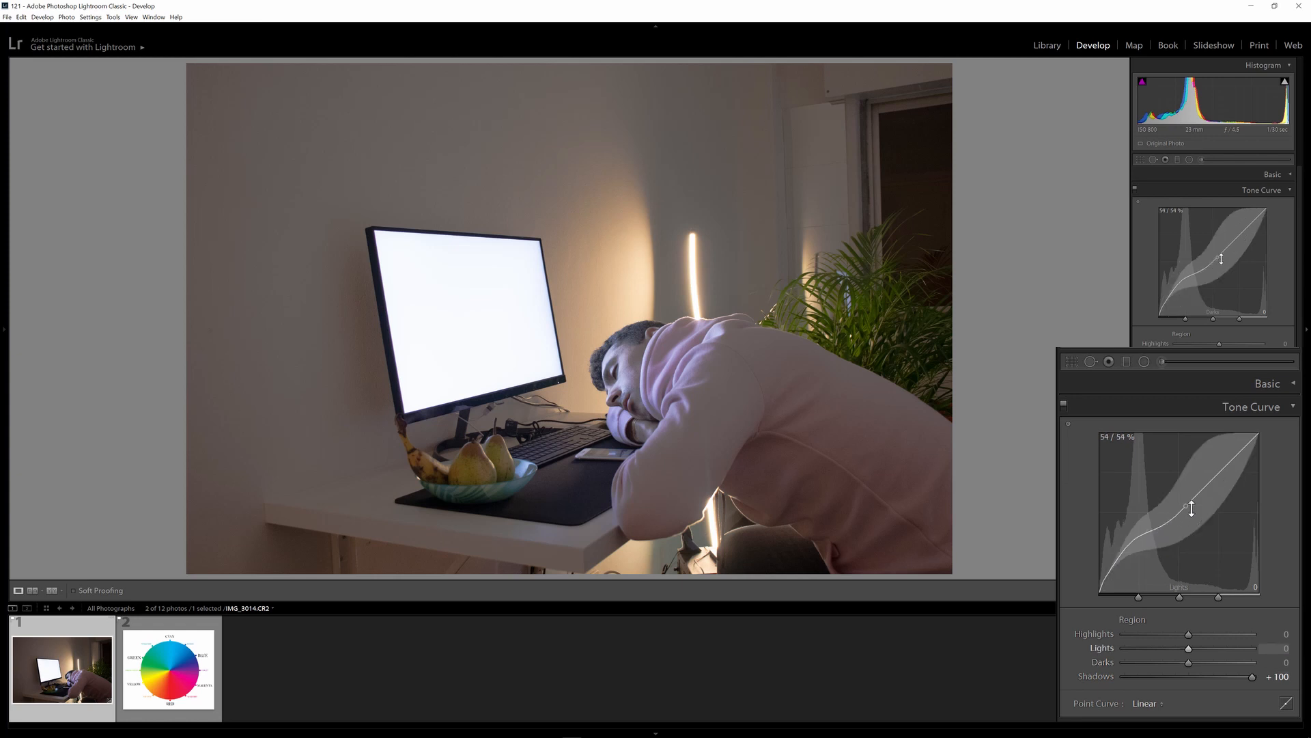
drag(1225, 259, 1223, 275)
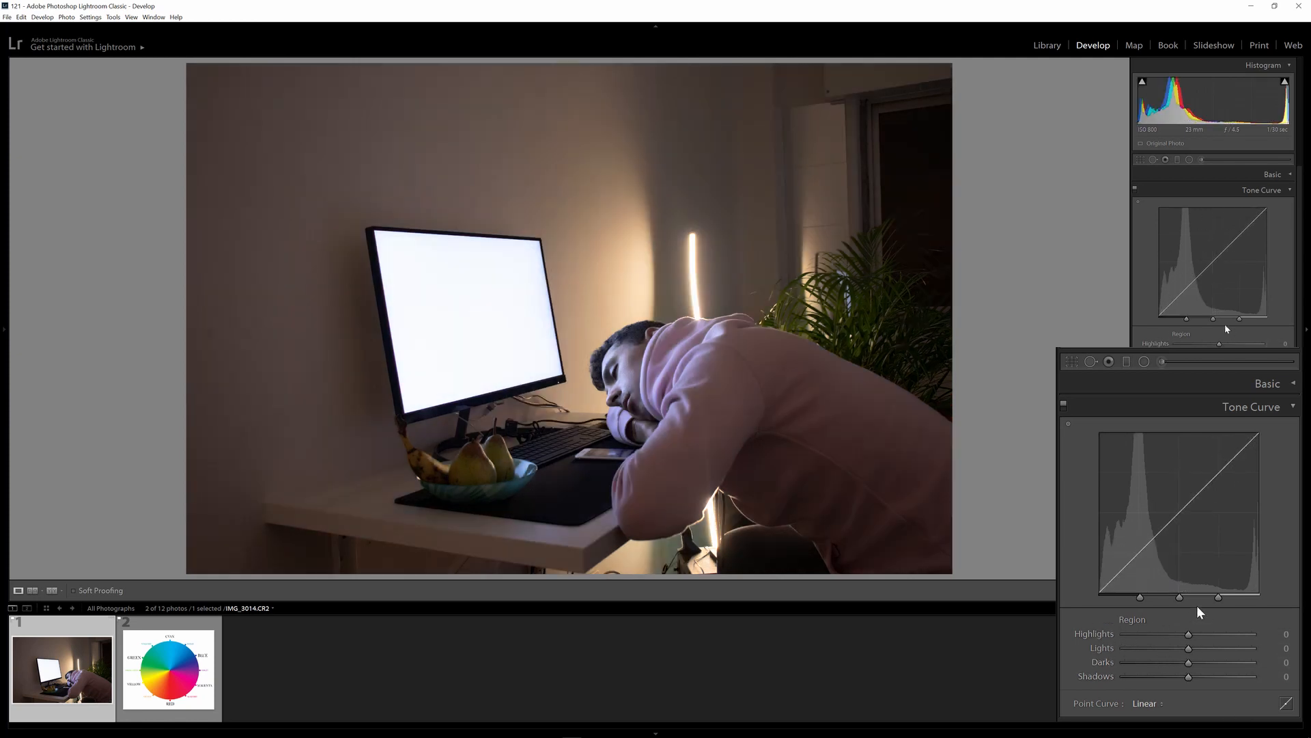
Try raising and lowering the Highlights region, reset it to 0, and return to point curve editing.
mouse_move(1182, 637)
mouse_down()
mouse_move(1218, 630)
mouse_move(1186, 628)
mouse_move(1197, 635)
mouse_up()
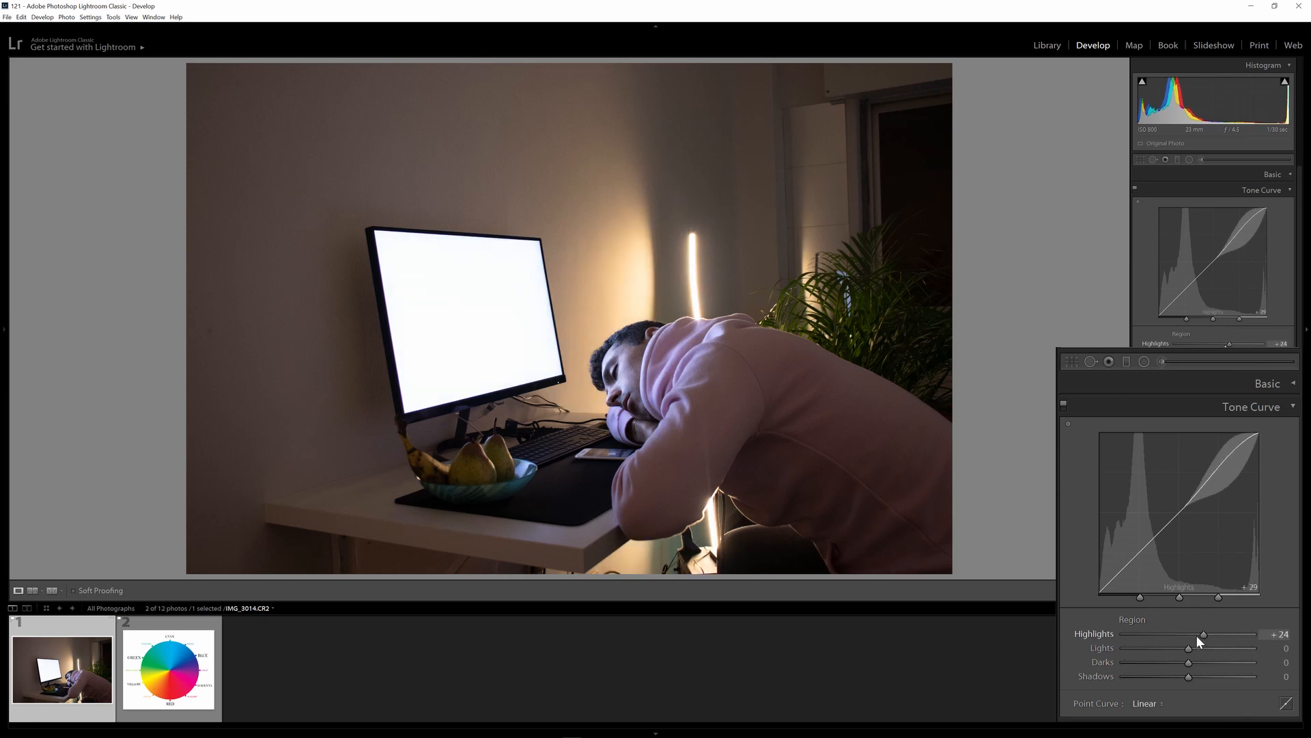
mouse_move(1235, 449)
mouse_down()
mouse_move(1233, 502)
mouse_move(1232, 471)
mouse_up()
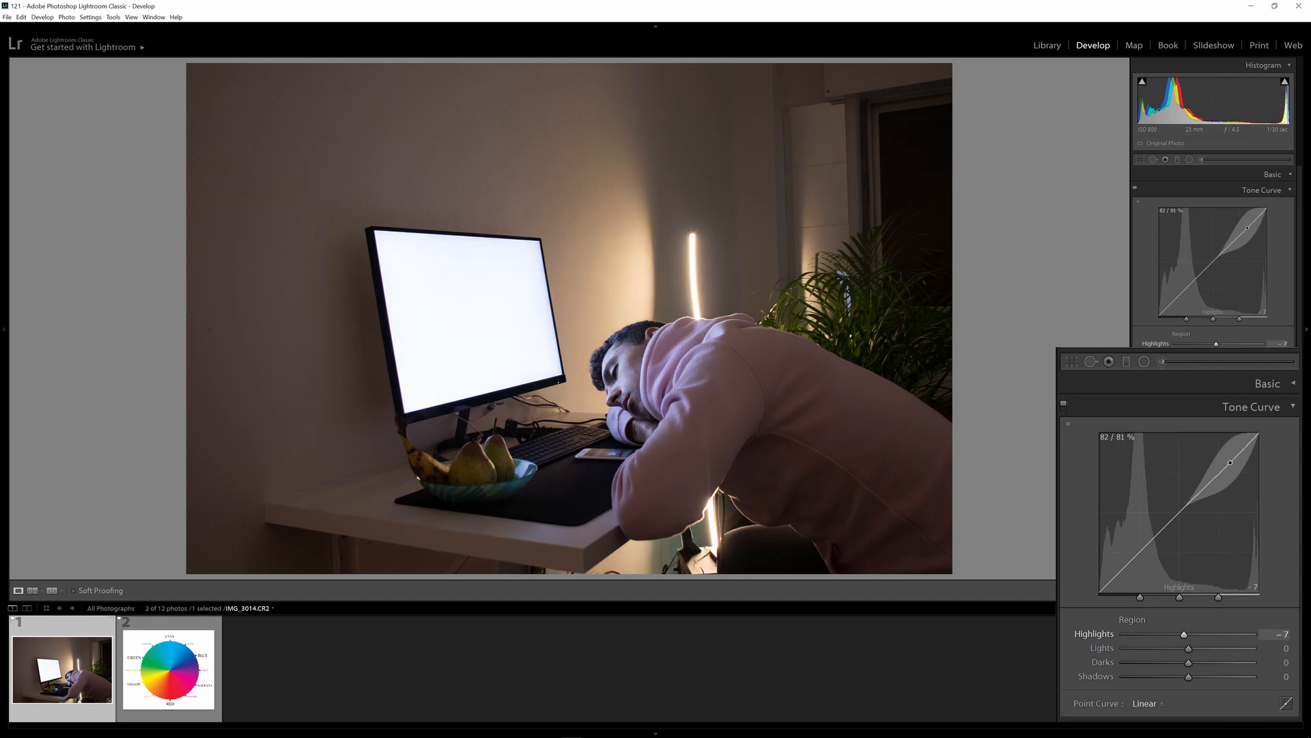
double_click(1186, 635)
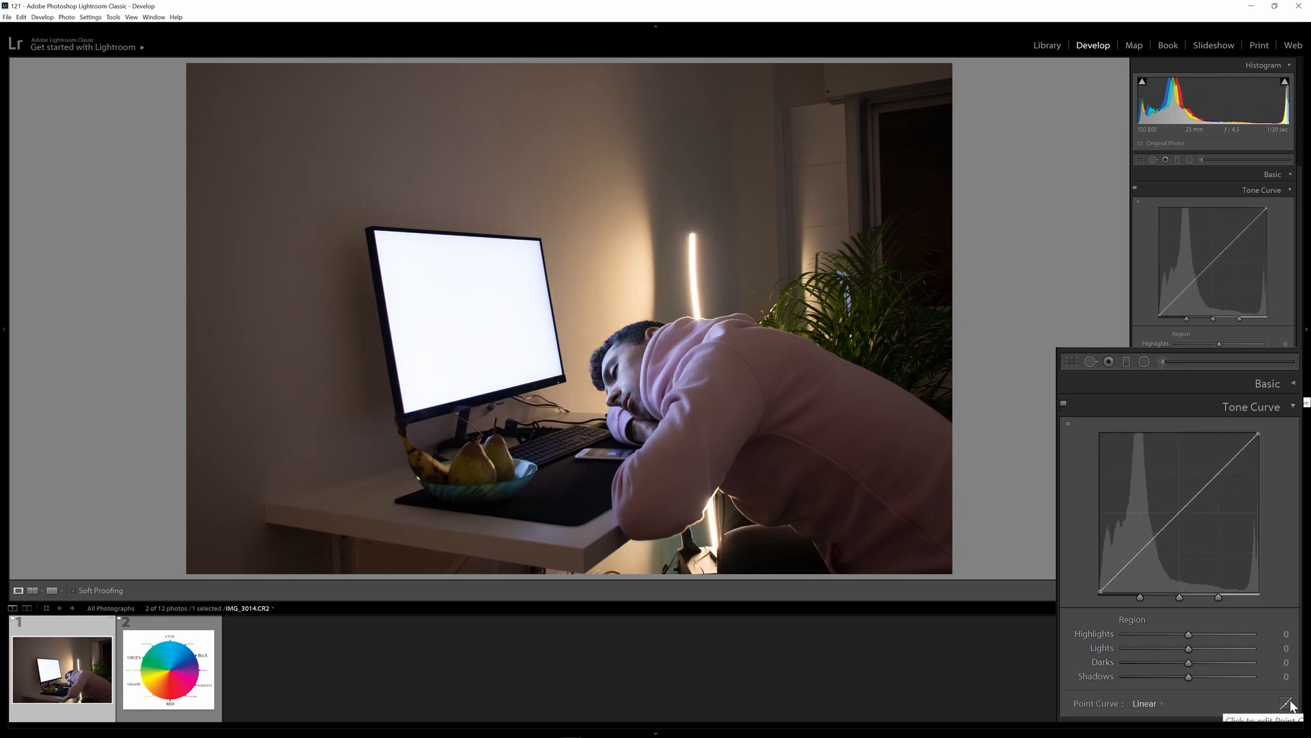
click(1286, 703)
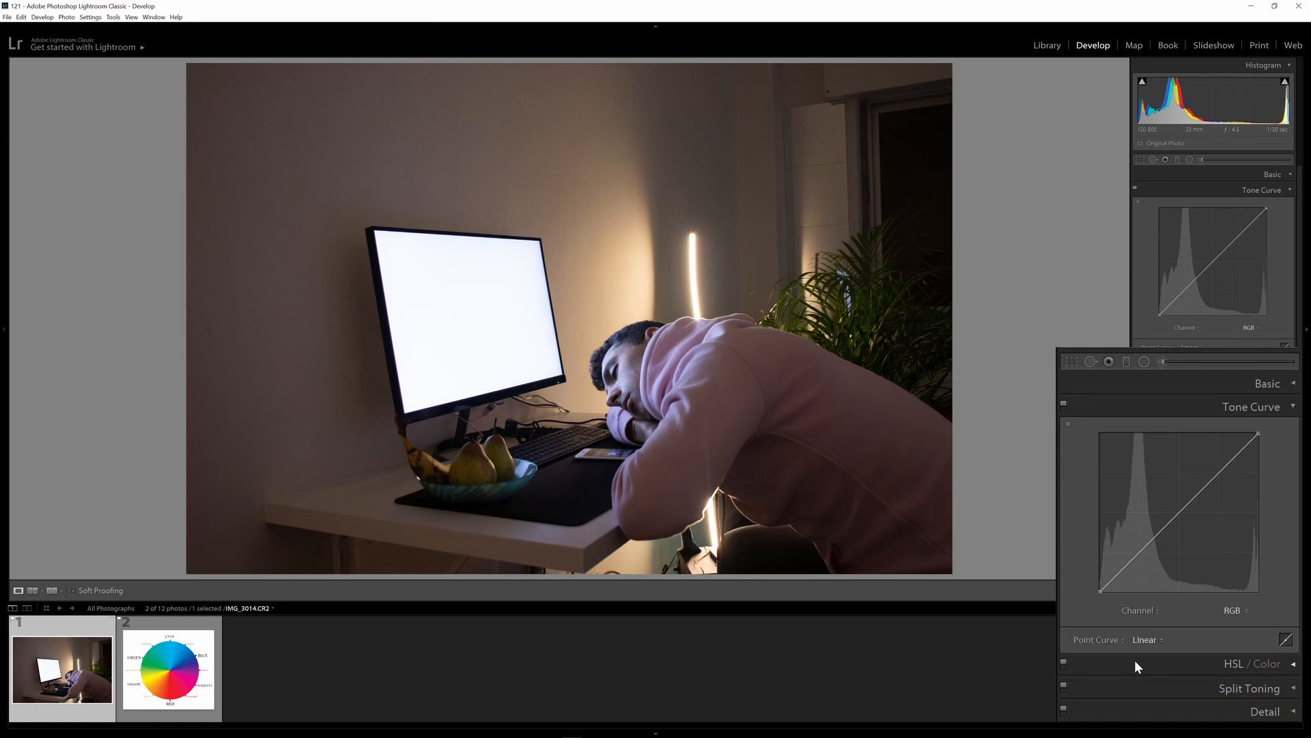
Try darkening the photo by pulling the RGB curve's midpoint down, and undo it.
click(1180, 512)
mouse_move(1183, 519)
mouse_down()
mouse_move(1159, 497)
mouse_move(1191, 529)
mouse_up()
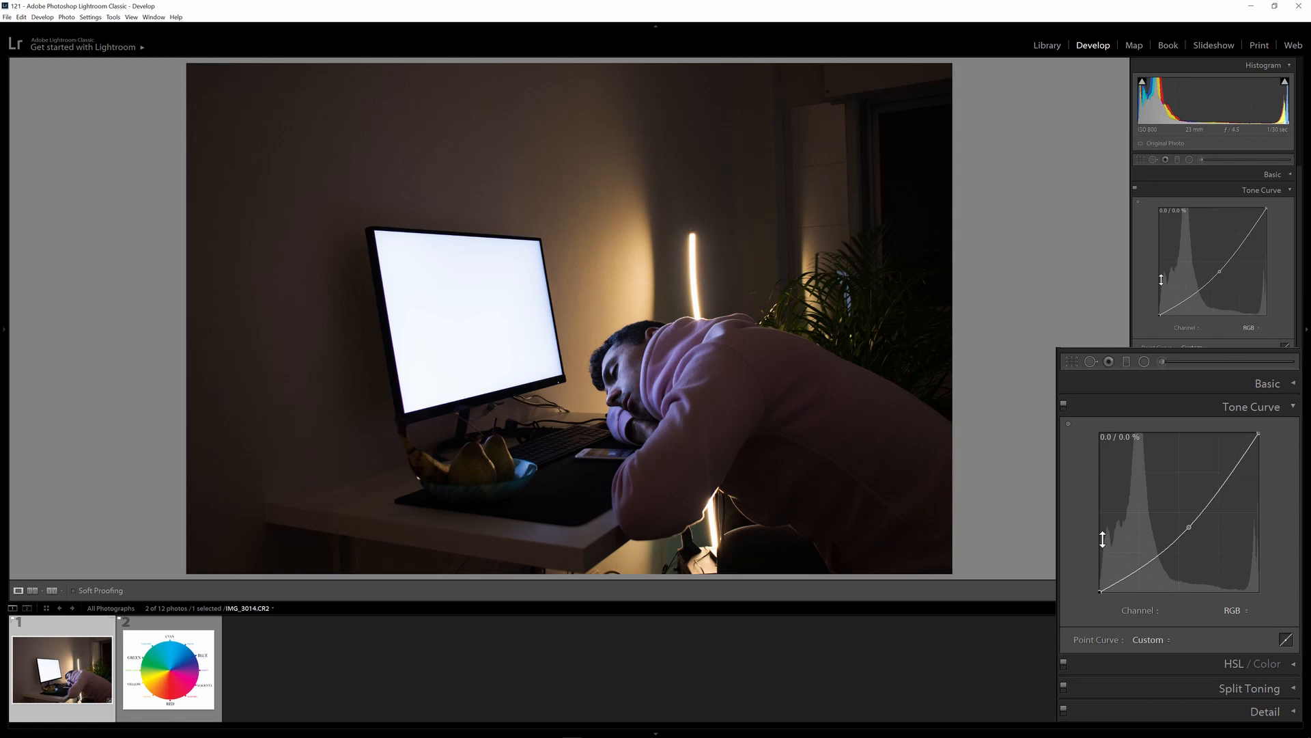
key(ctrl+z)
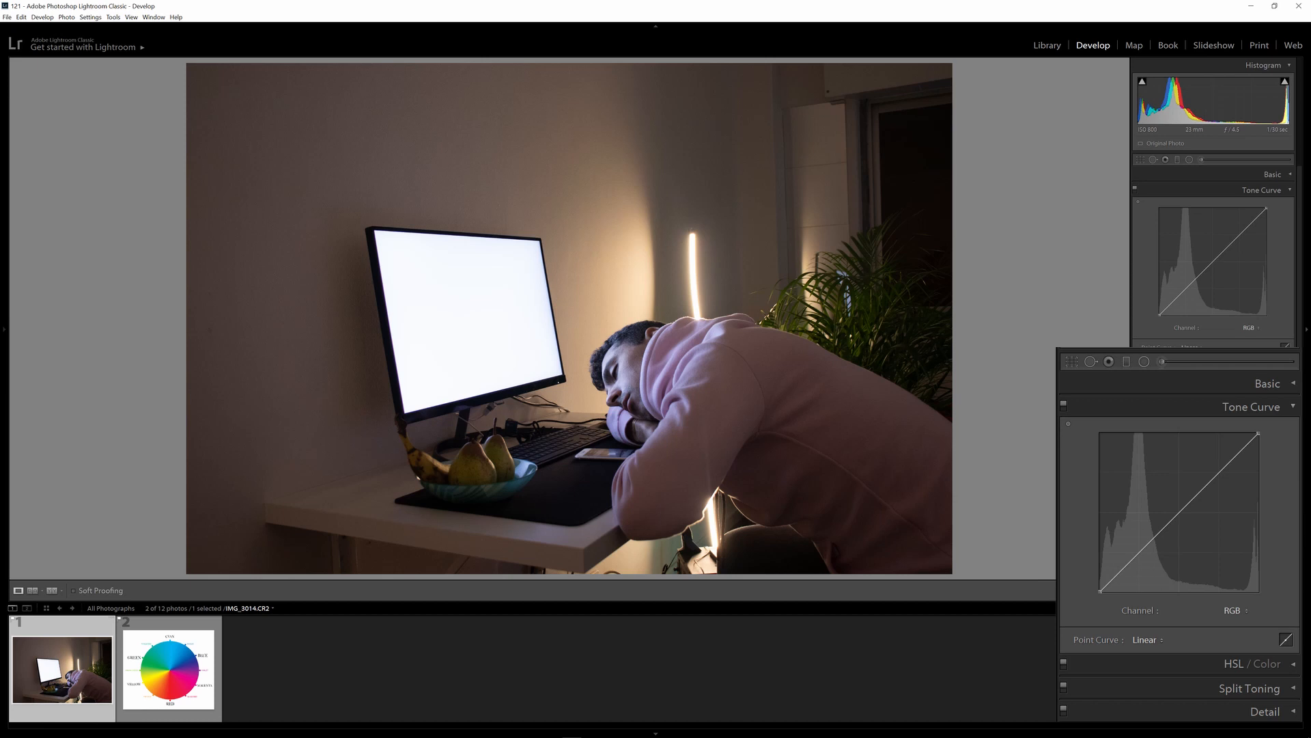
Place highlight, midtone and shadow points on the RGB curve, try bending each range separately, and reset the photo's edits.
click(1220, 472)
click(1175, 515)
click(1133, 555)
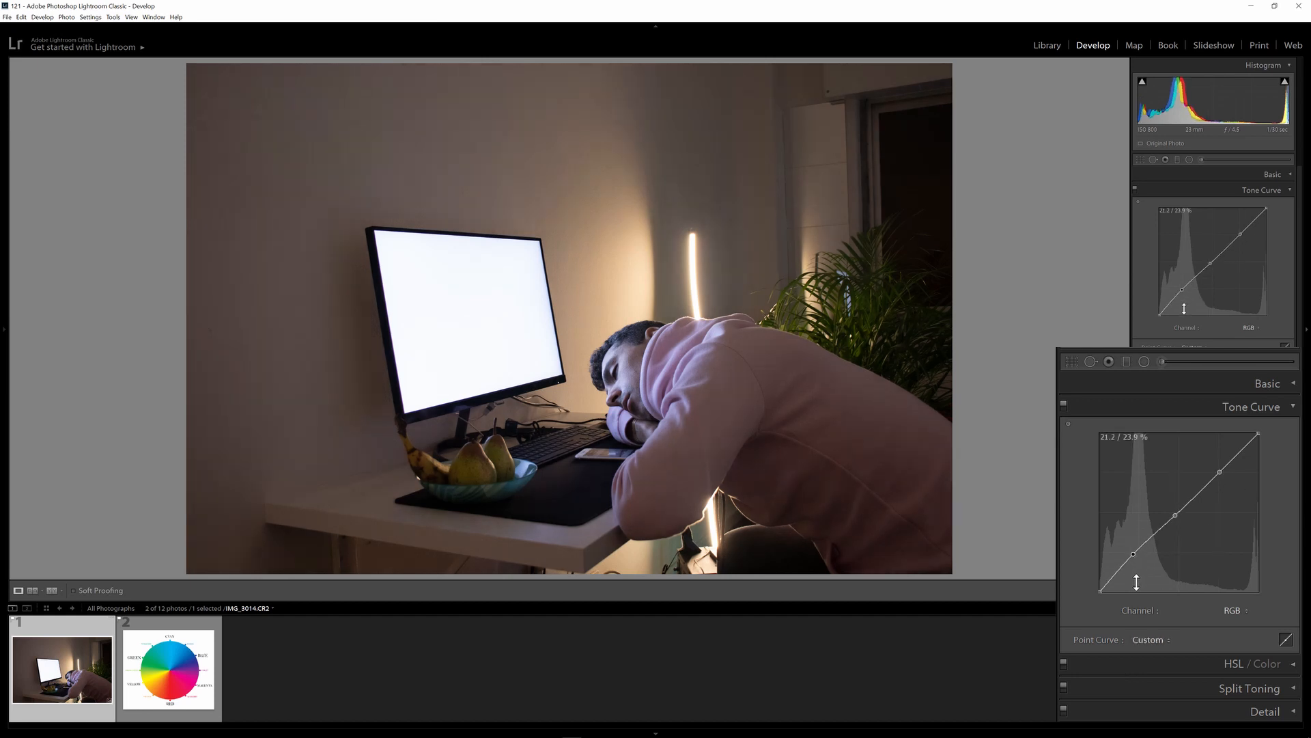
drag(1184, 308, 1184, 291)
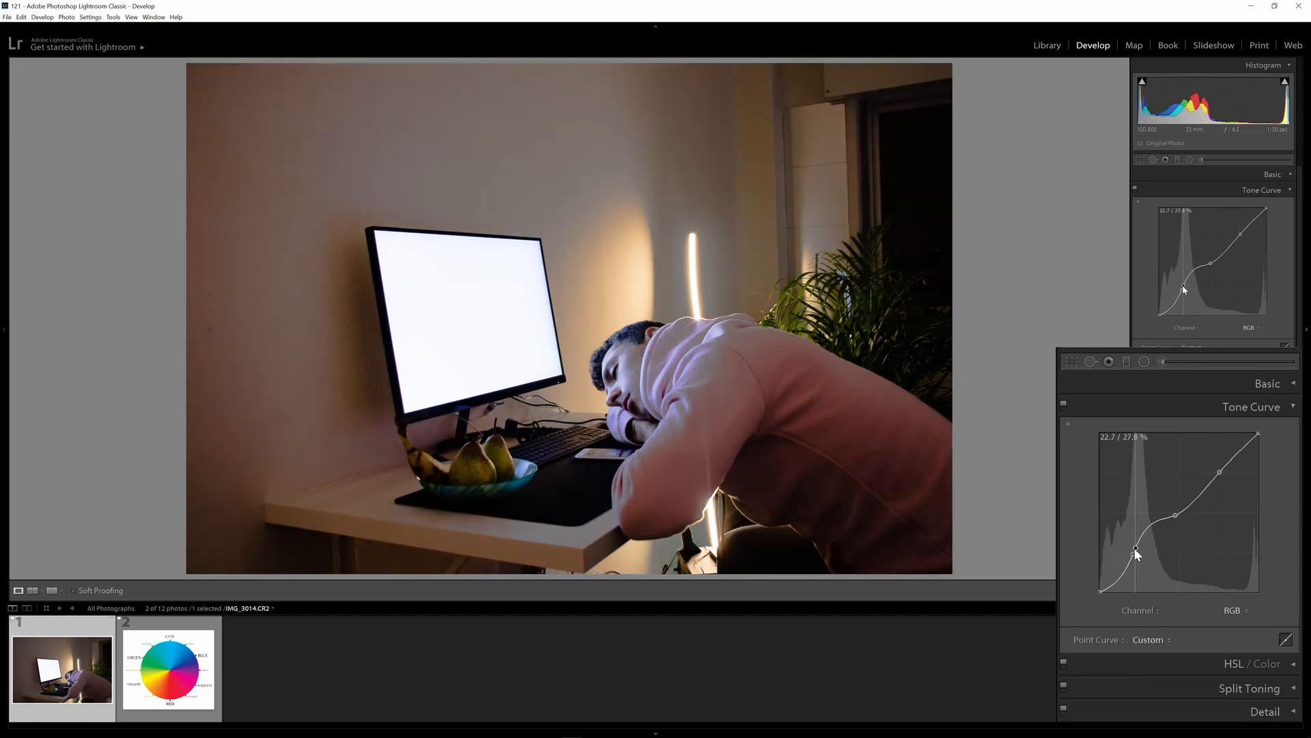
drag(1244, 233, 1244, 239)
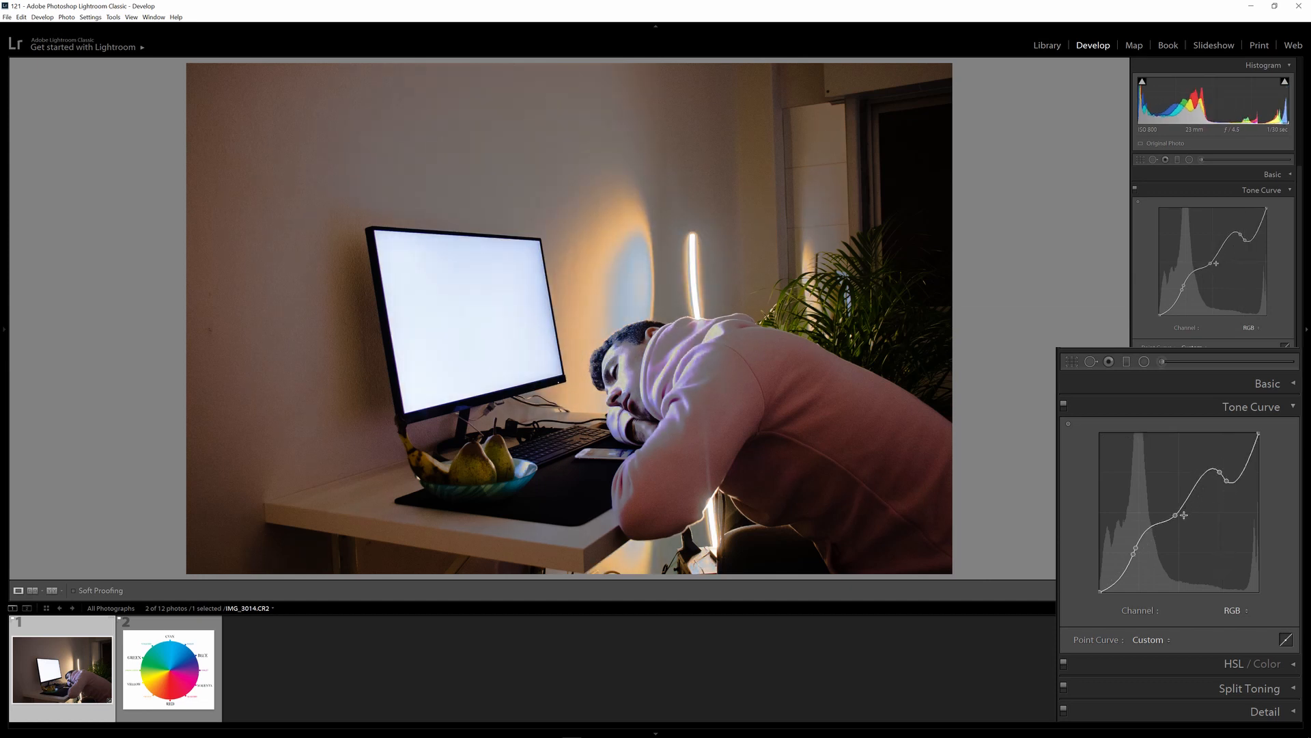
drag(1211, 265, 1217, 272)
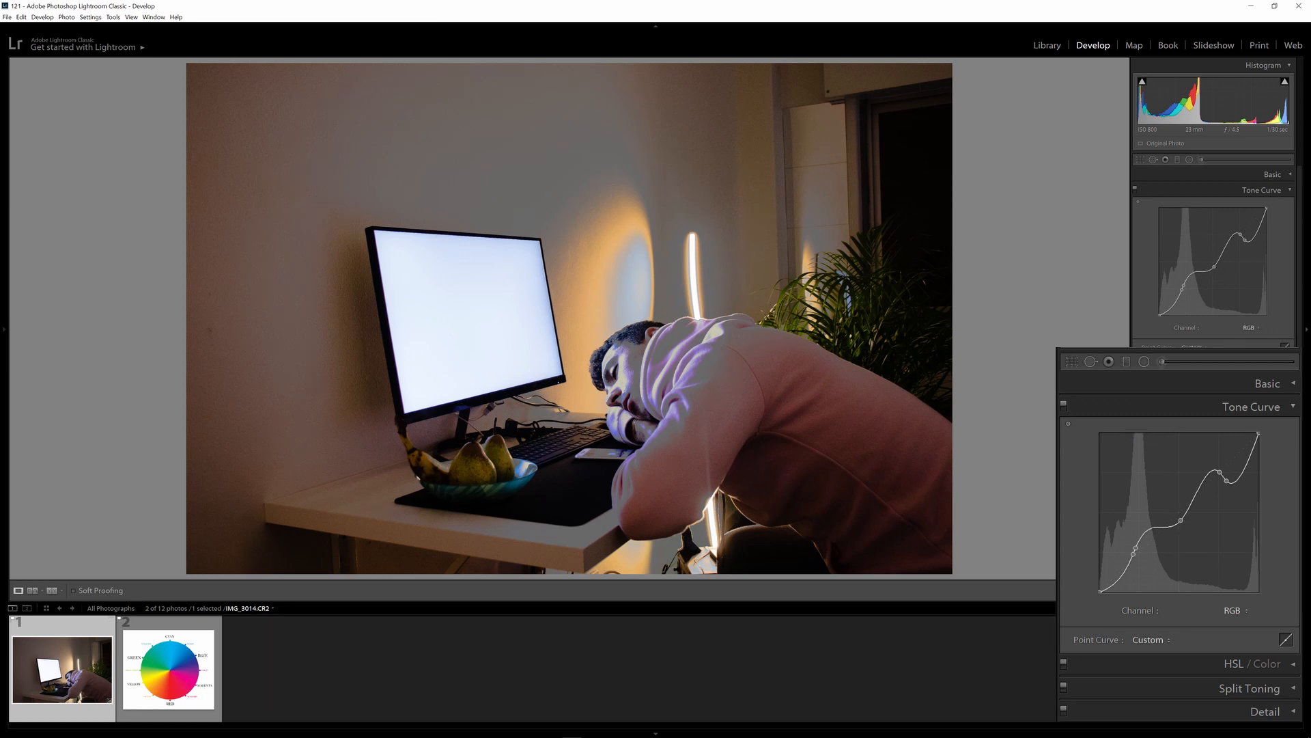
key(ctrl+shift+r)
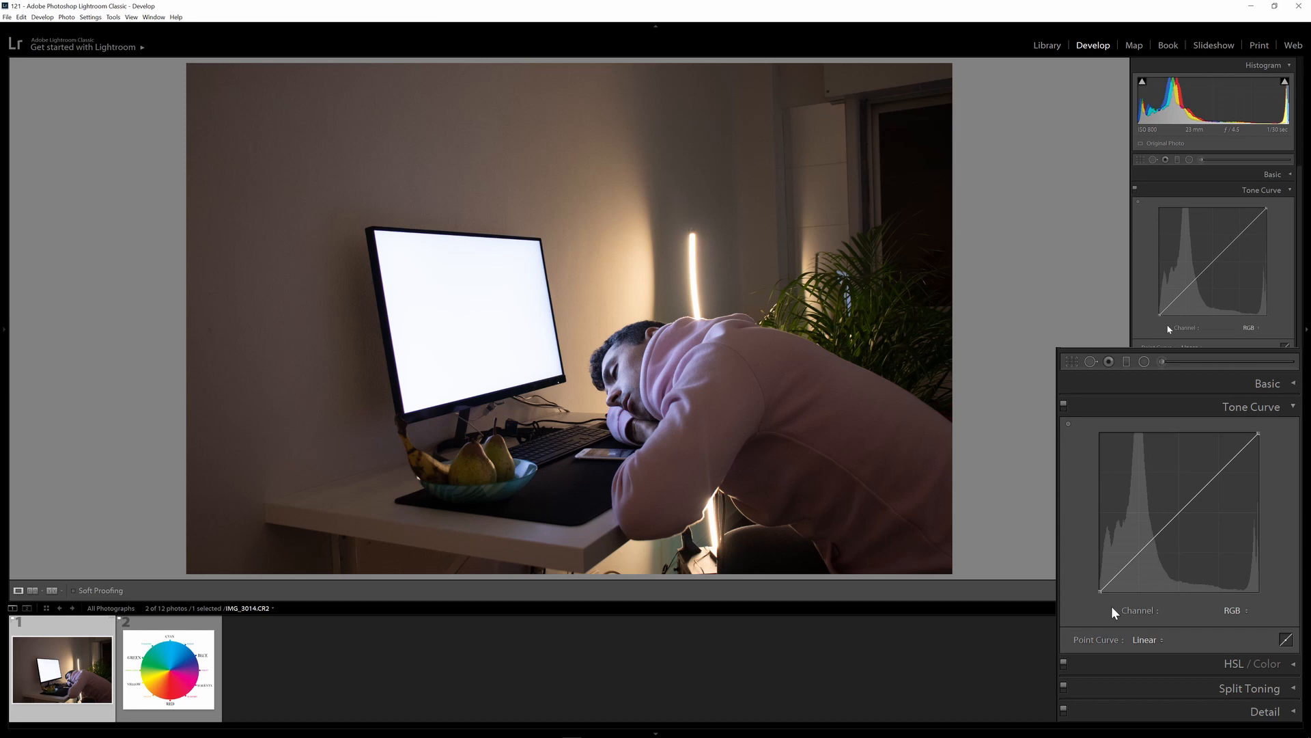
Try lowering Exposure in the basic adjustments, reset it, darken with the curve's midpoint instead, and reset all edits.
click(1253, 176)
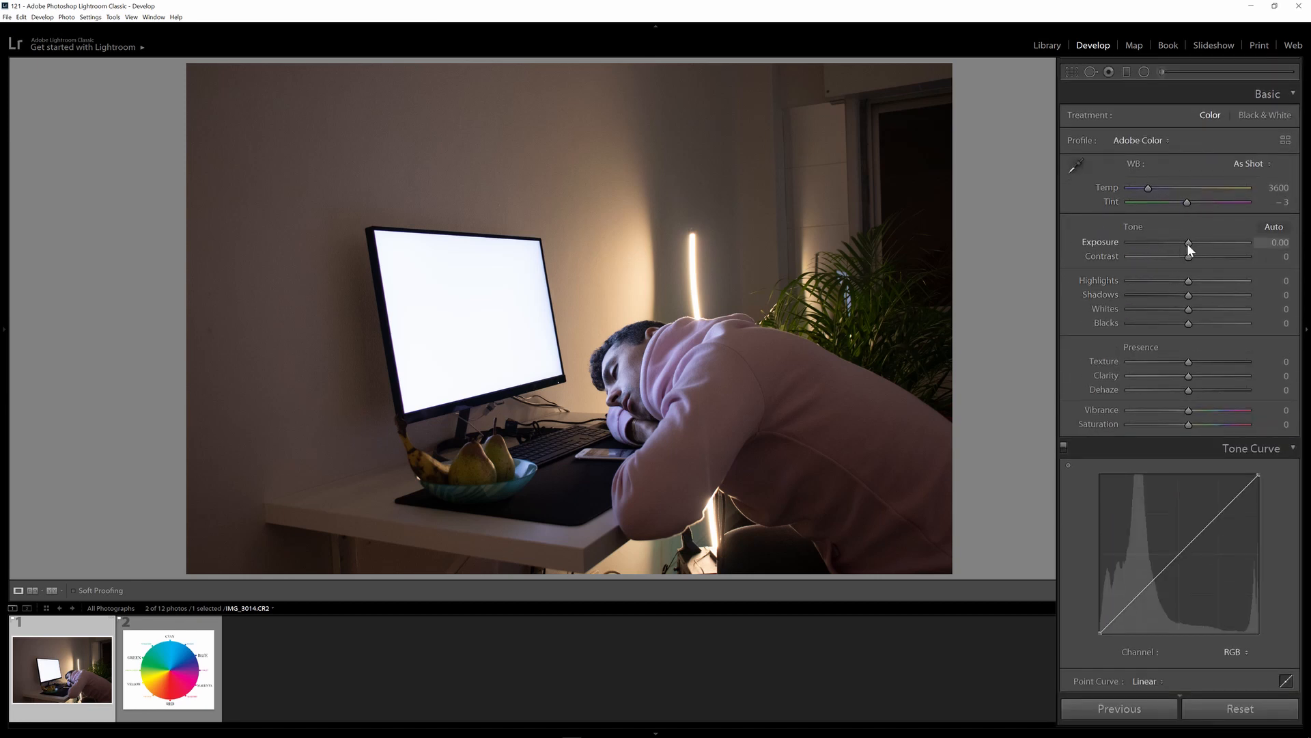
drag(1189, 243, 1154, 245)
double_click(1154, 242)
mouse_move(1184, 559)
mouse_down()
mouse_move(1154, 531)
mouse_move(1189, 582)
mouse_up()
click(1240, 709)
Try the Contrast adjustment at +100 and at a strongly reduced amount.
drag(1191, 259, 1250, 266)
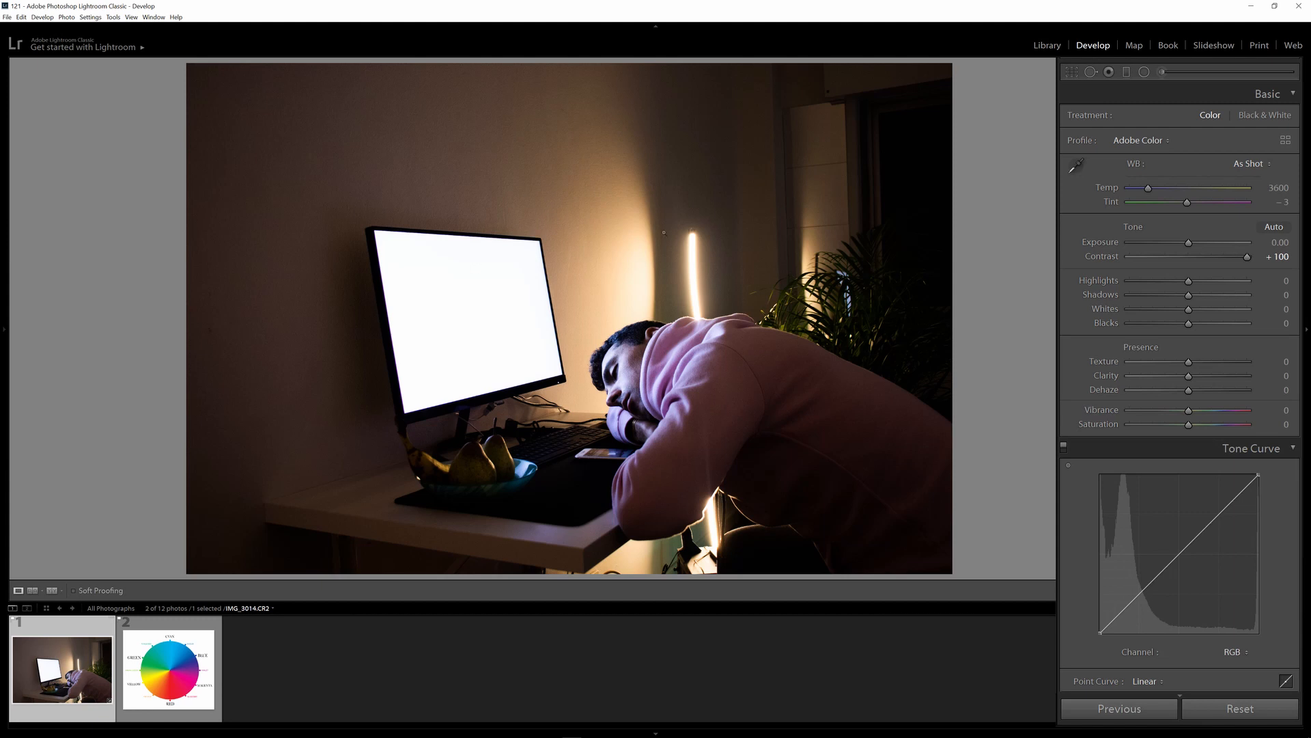
drag(1228, 256, 1104, 259)
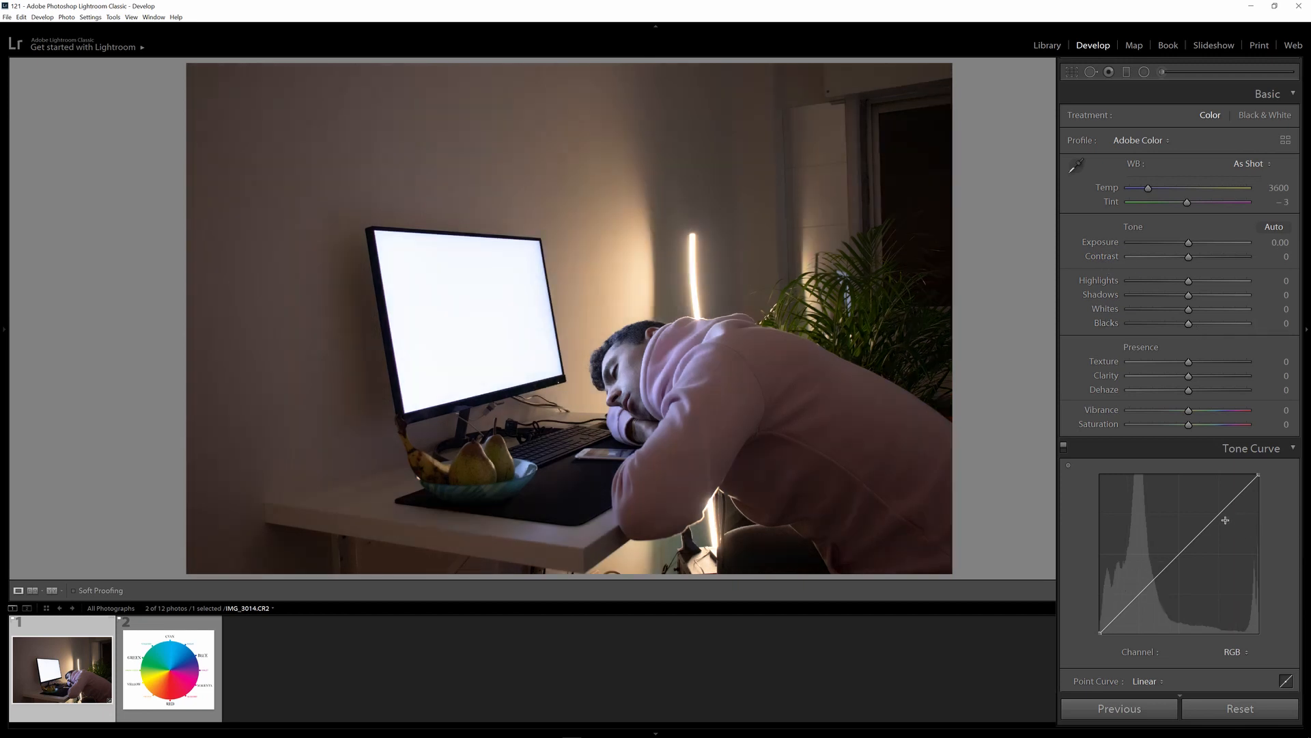
Try a strong S-curve with the shadow point pulled down to 14.9% and the highlight point raised, and reset it.
click(1223, 518)
click(1137, 599)
drag(1135, 597, 1136, 609)
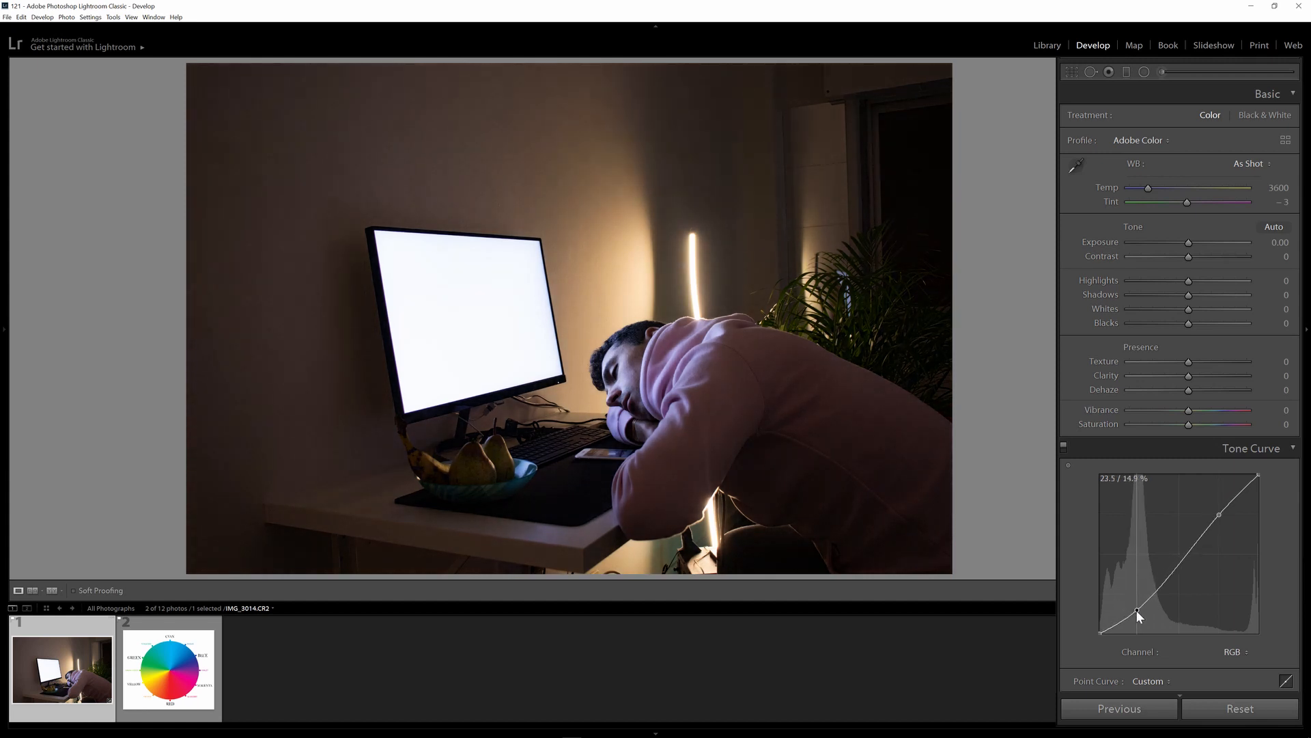
drag(1219, 516, 1219, 499)
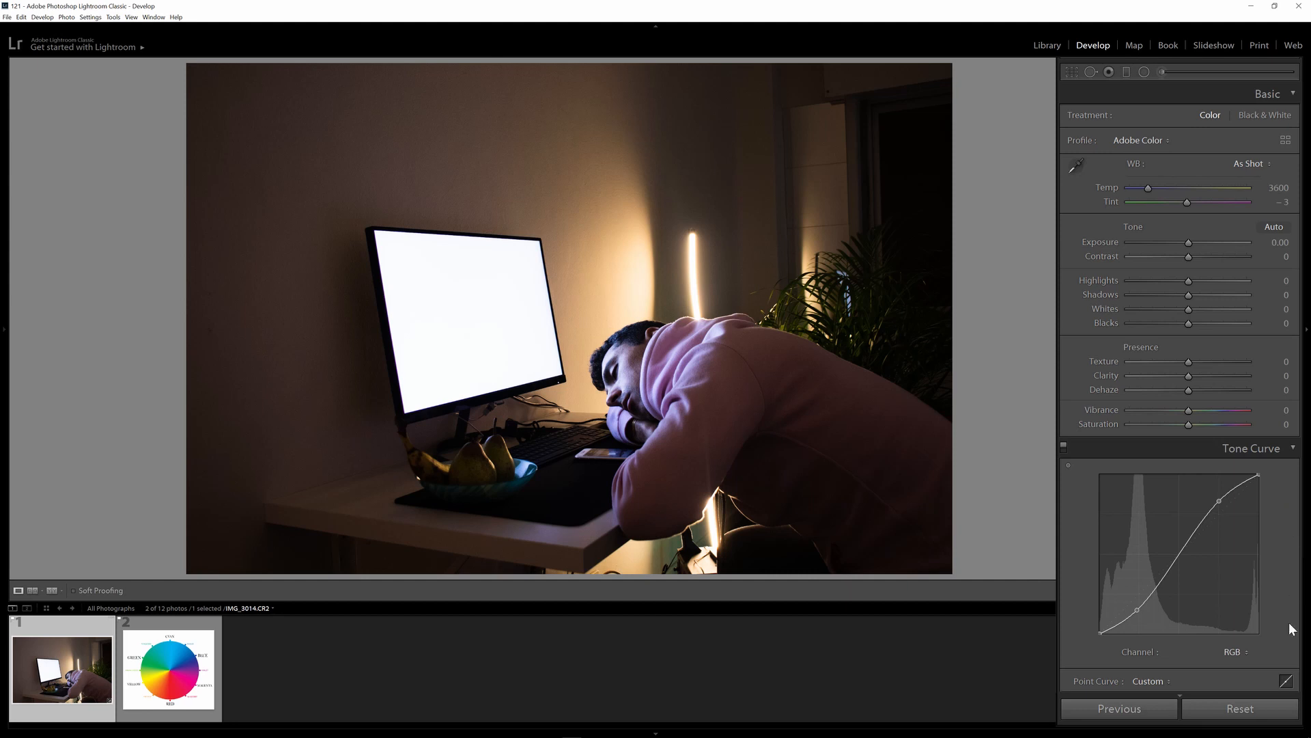
click(1240, 708)
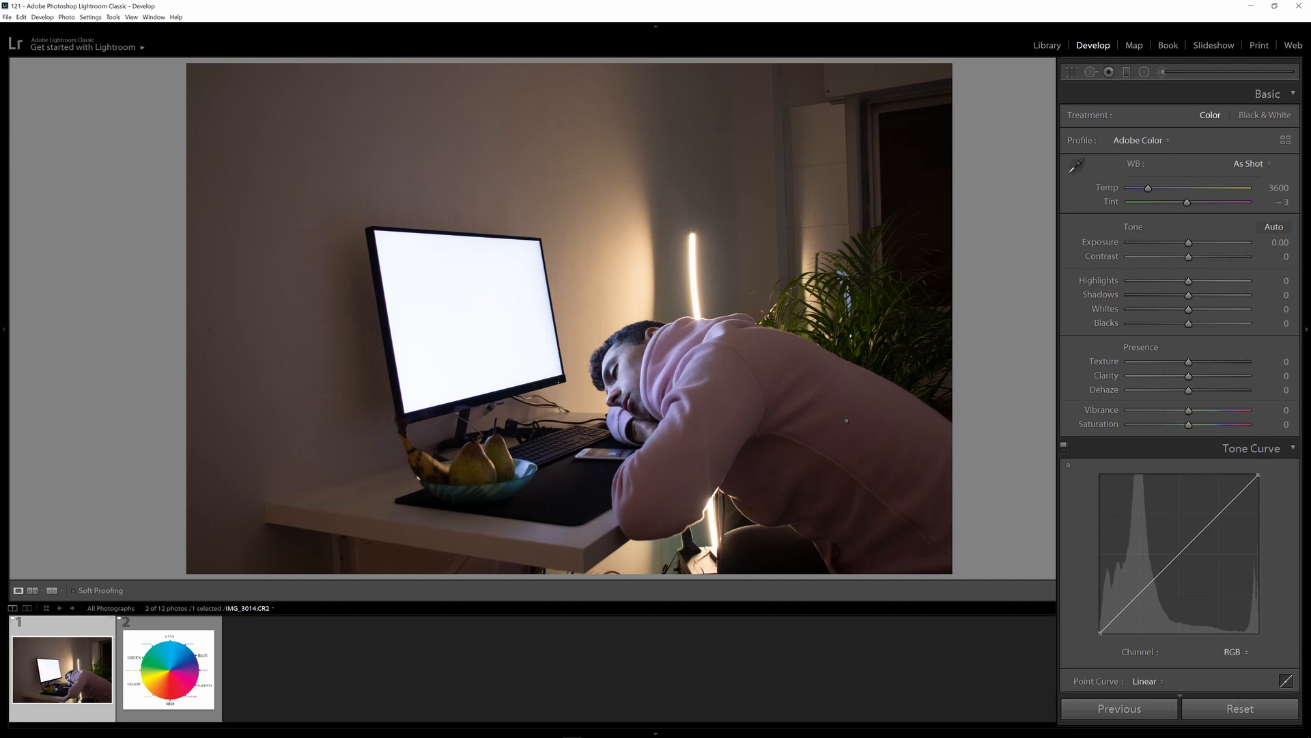
Shape a gentle S-curve with slightly lowered shadows and raised highlights, and compare the photo before and after.
click(1138, 596)
drag(1139, 596, 1140, 599)
drag(1224, 515, 1219, 509)
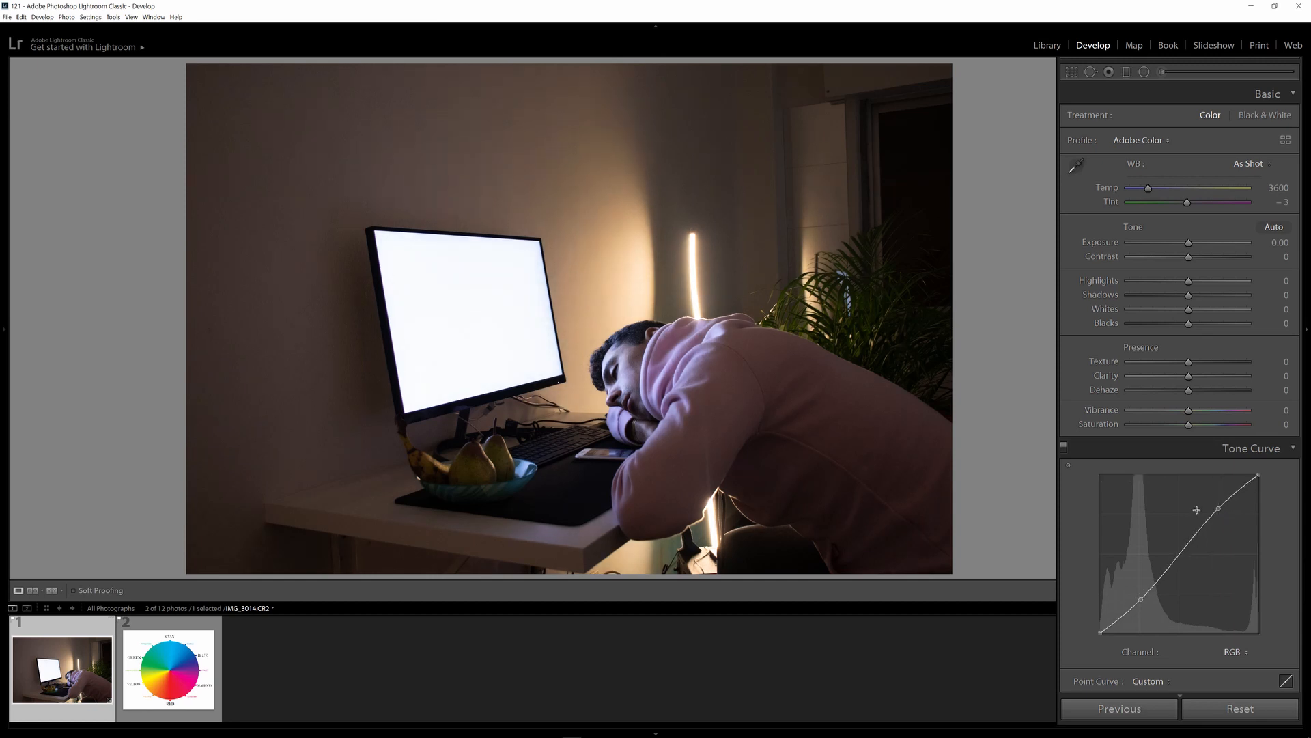
key(backslash)
key(backslash)
Try raising the shadow point of the RGB curve strongly and, separately, lowering its midpoint slightly, resetting all edits after each attempt.
drag(1140, 601, 1122, 549)
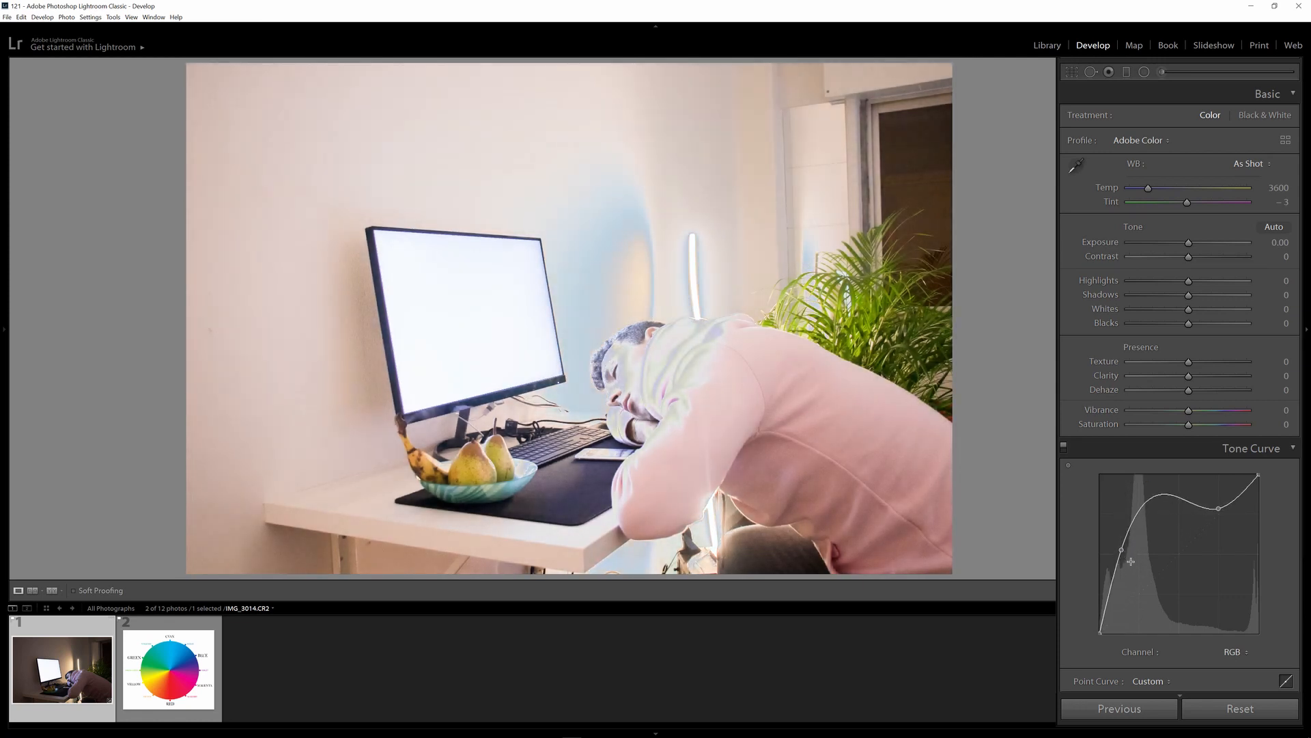
click(1240, 709)
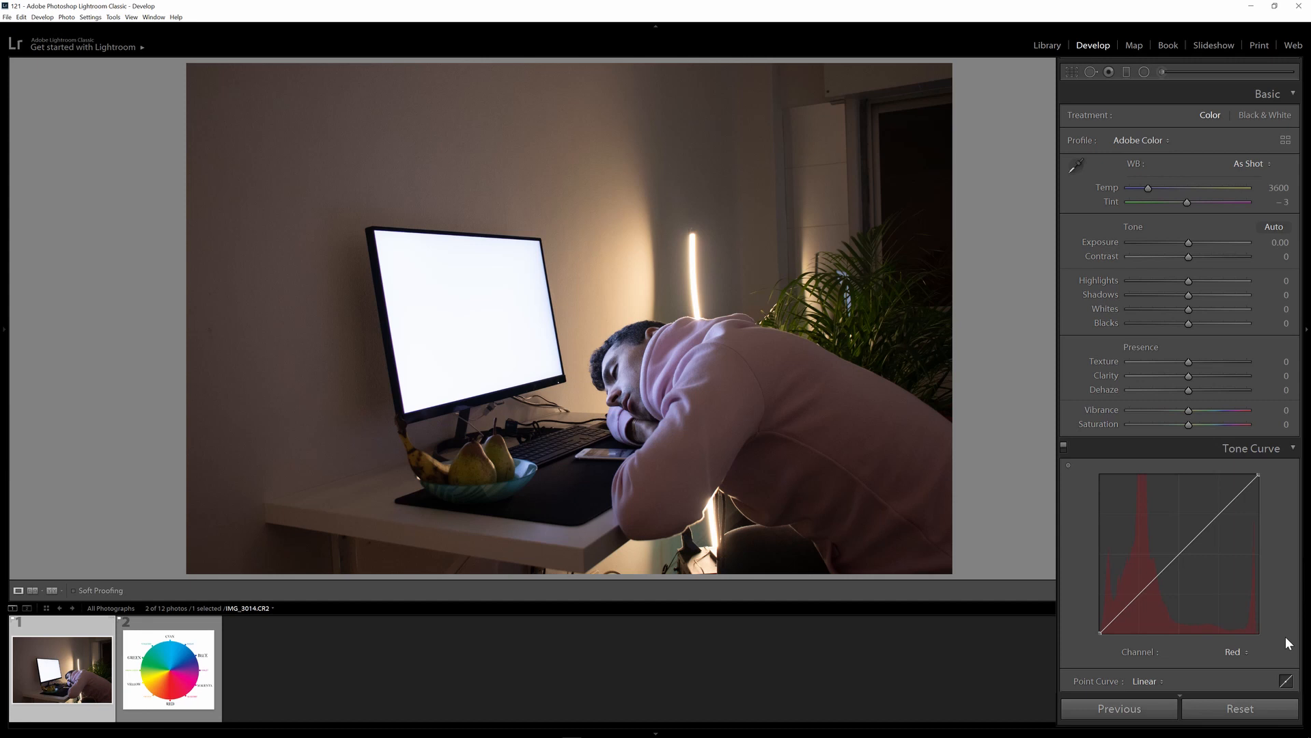
click(1234, 651)
click(1212, 672)
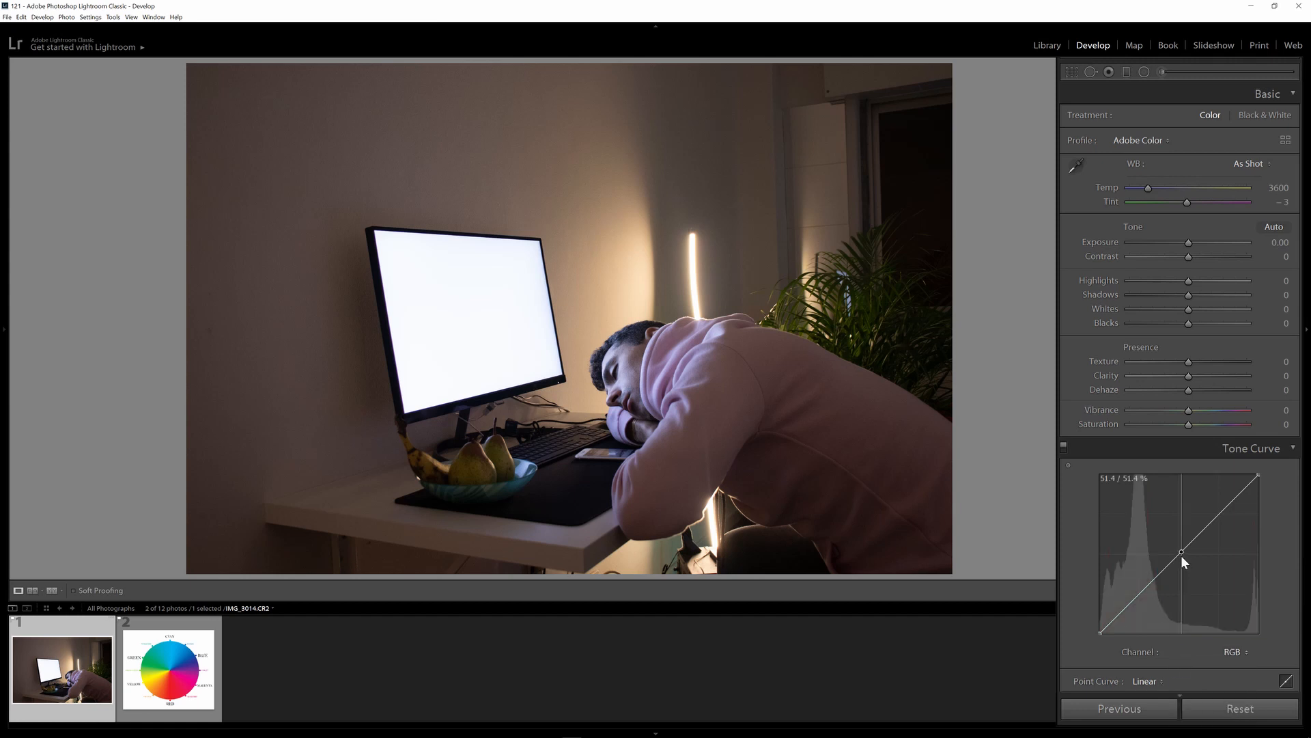
drag(1181, 554, 1182, 564)
click(1257, 651)
click(1219, 683)
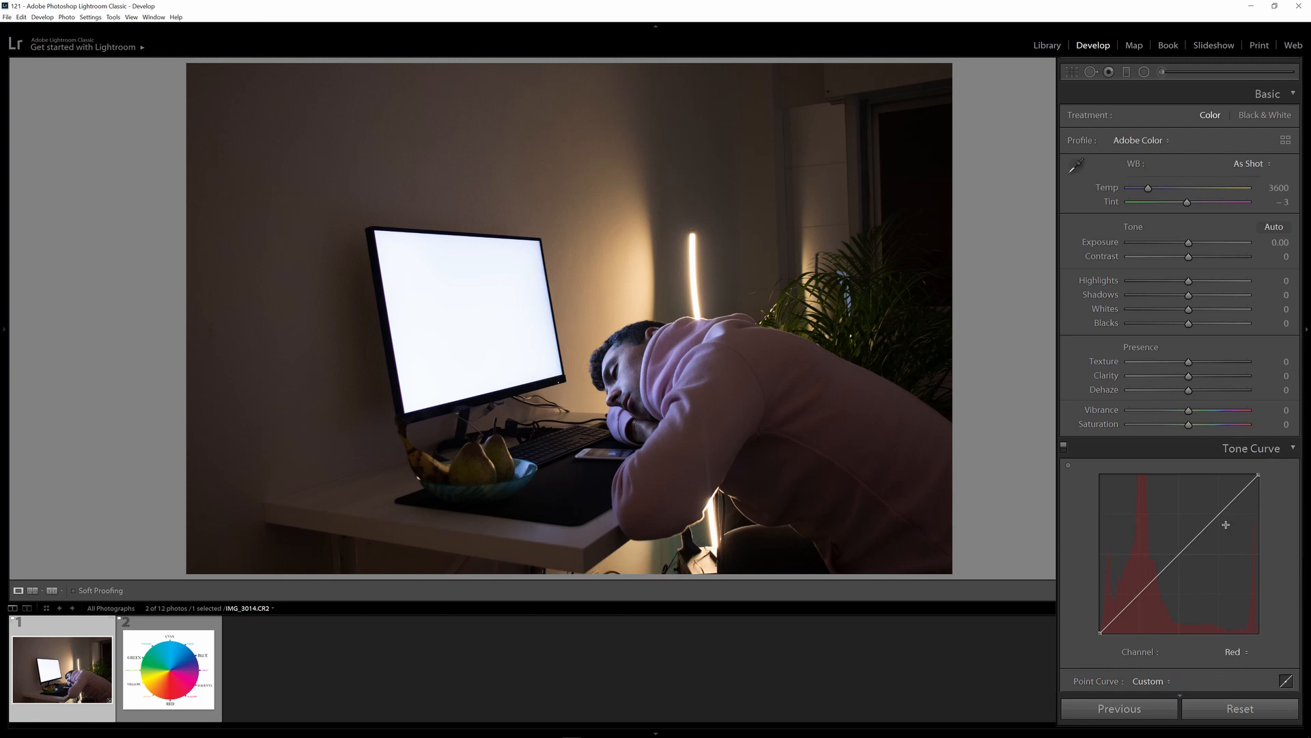
click(1224, 711)
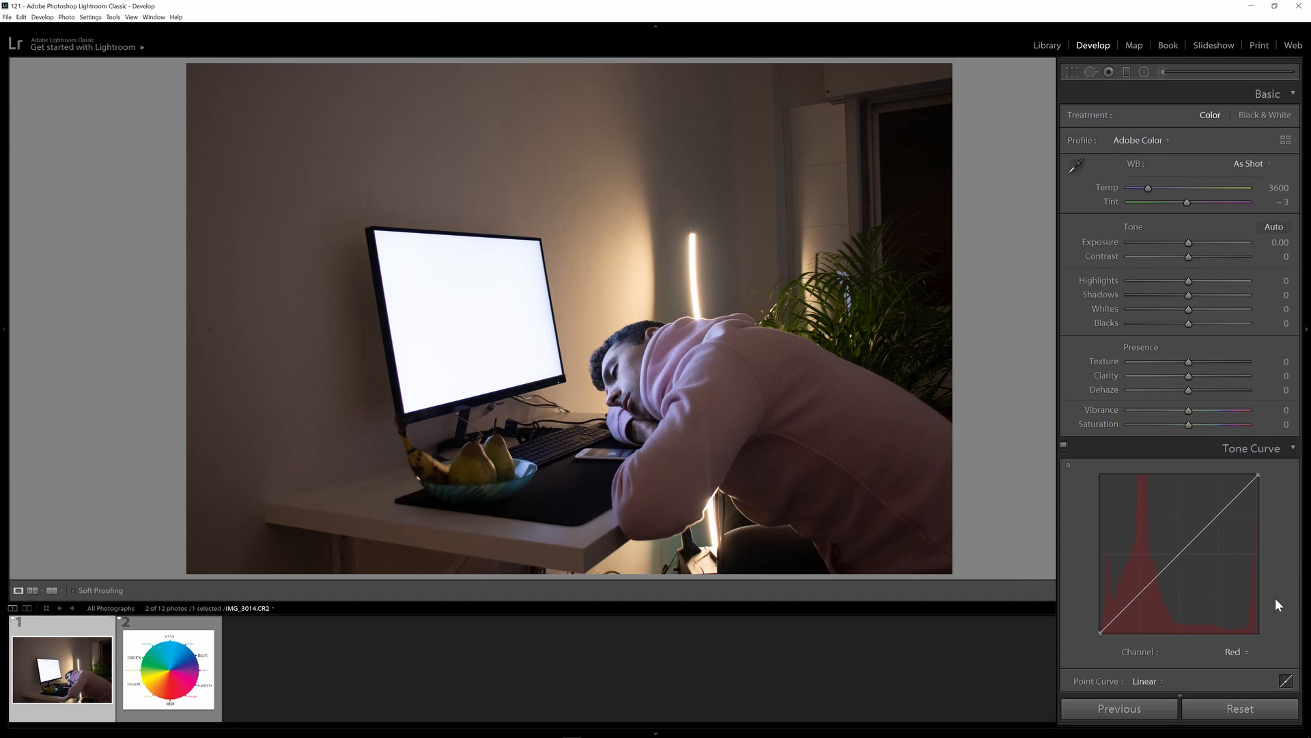
Lower the midpoint of the Red curve to 39.2% and show the color wheel as a reference beside the photo.
click(1177, 555)
drag(1177, 551, 1182, 572)
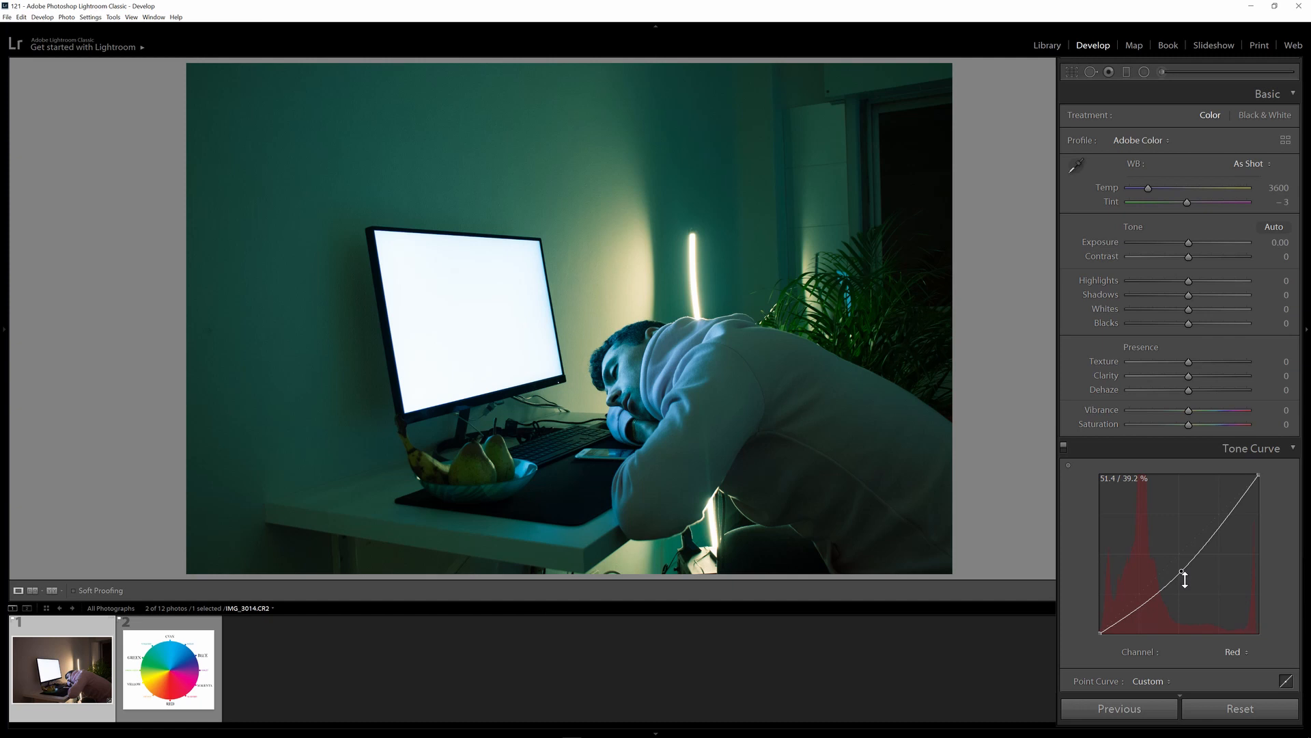
click(32, 590)
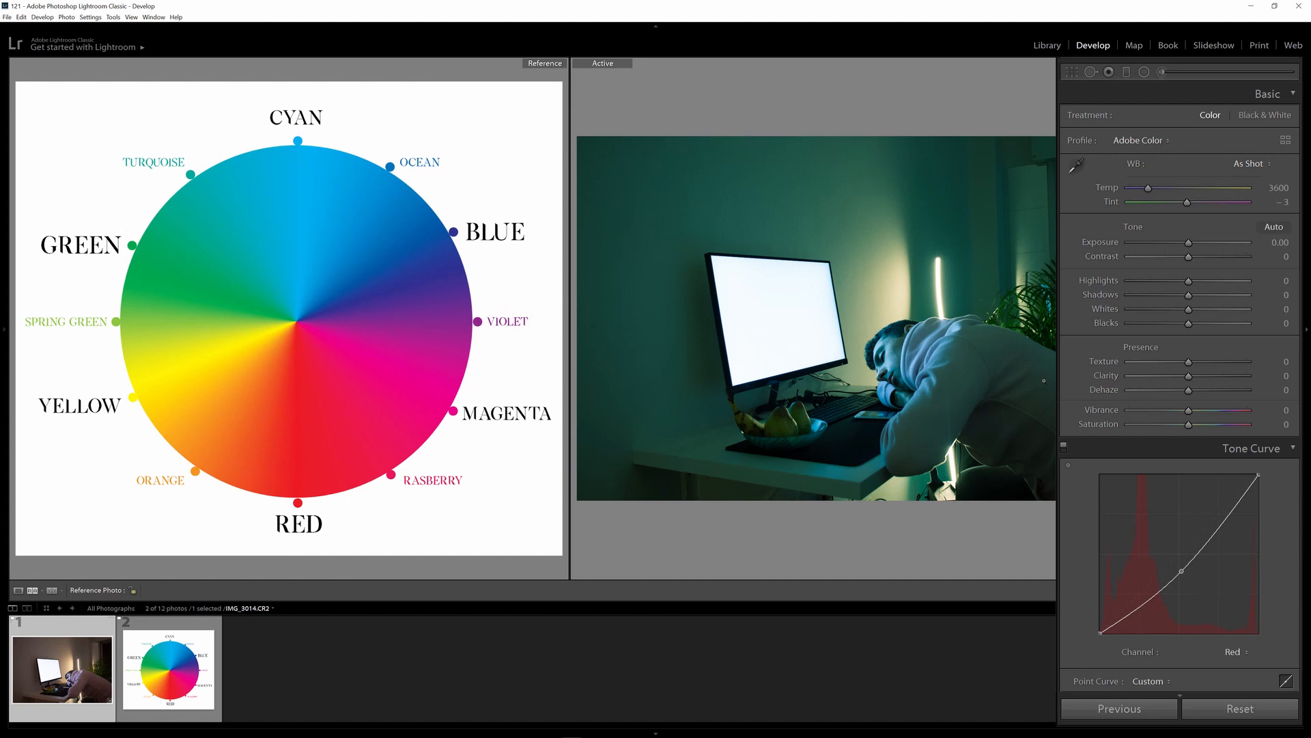
Reset all edits, try lowering the Red curve's midpoint with the color wheel in view, and reset again.
click(1233, 711)
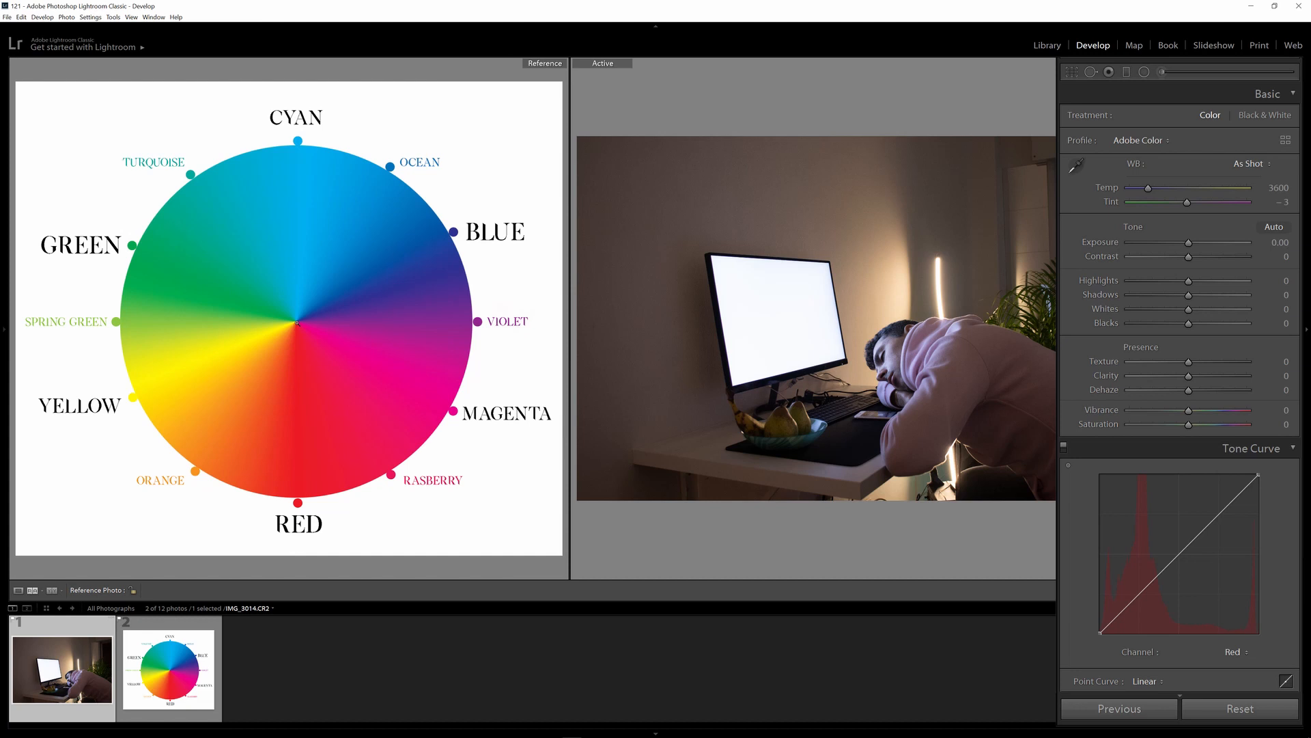
drag(1183, 550, 1185, 574)
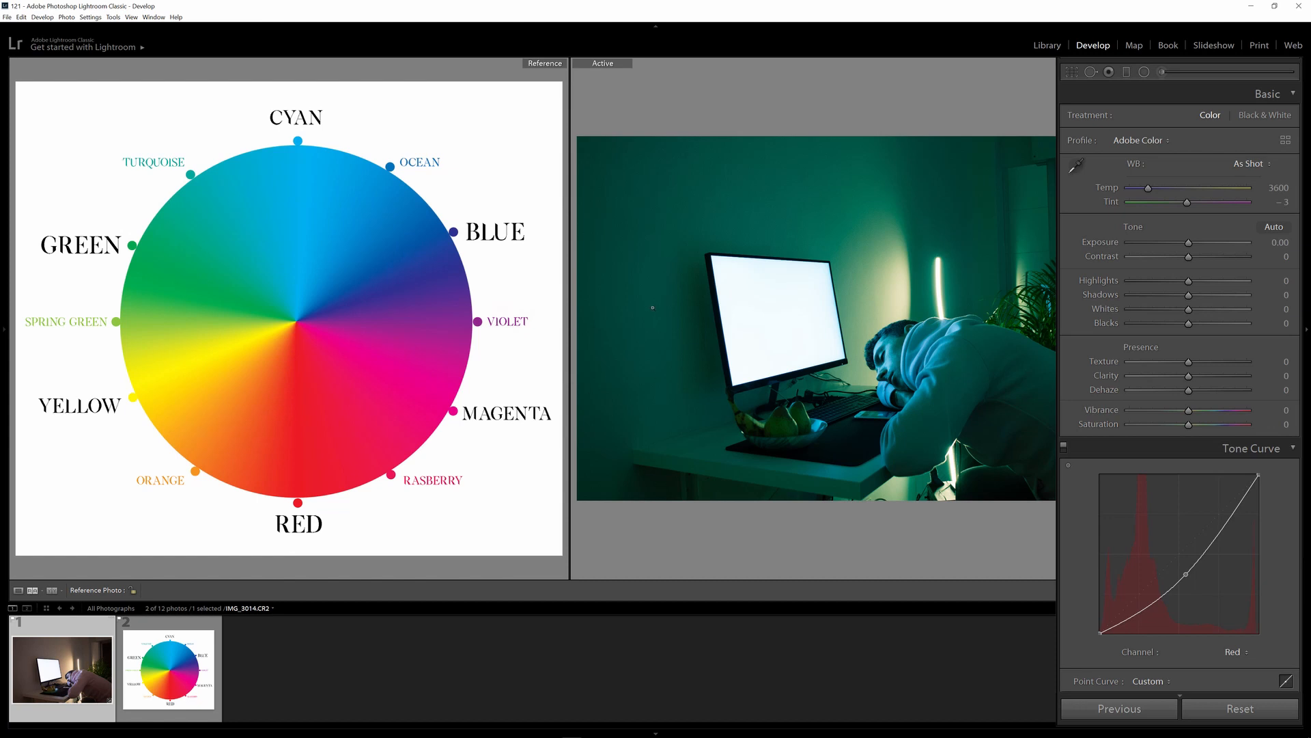
click(1239, 714)
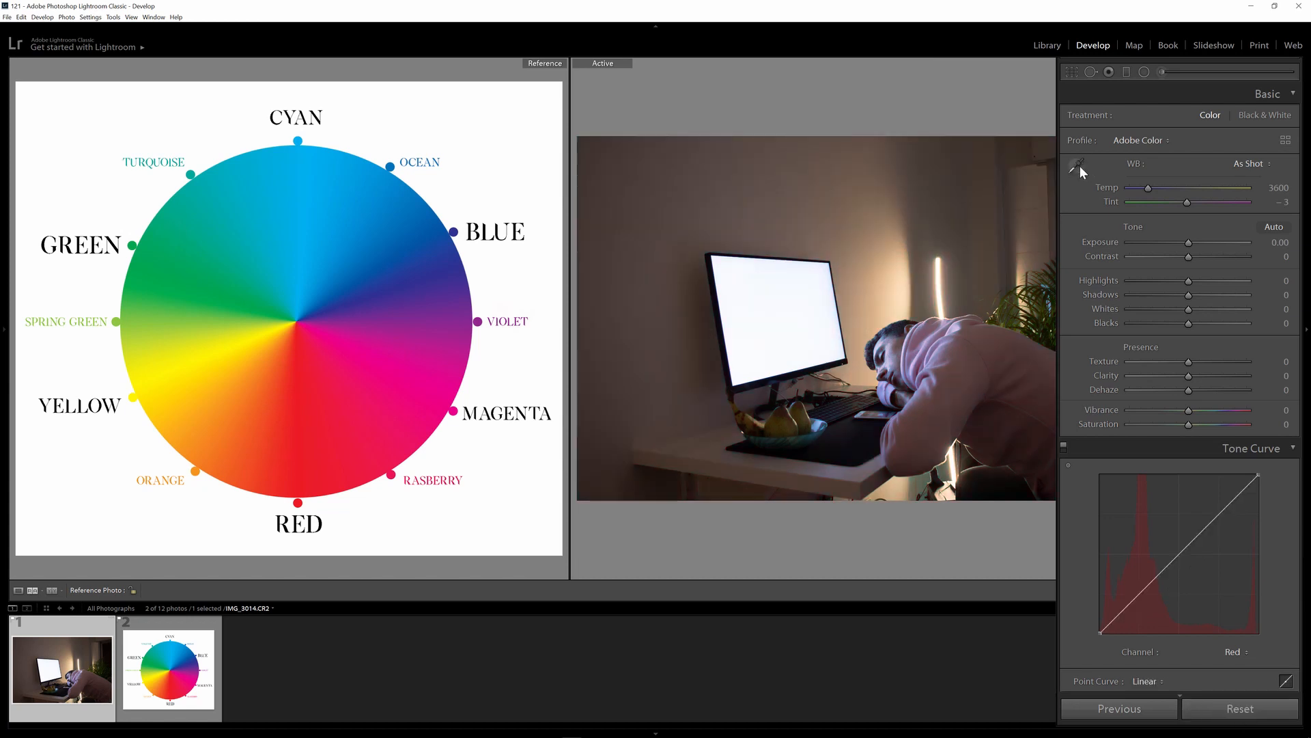
Try a neutral white balance sampled from the wall with the Red curve's midpoint lowered and Temp at 2601, and reset all edits.
click(1076, 165)
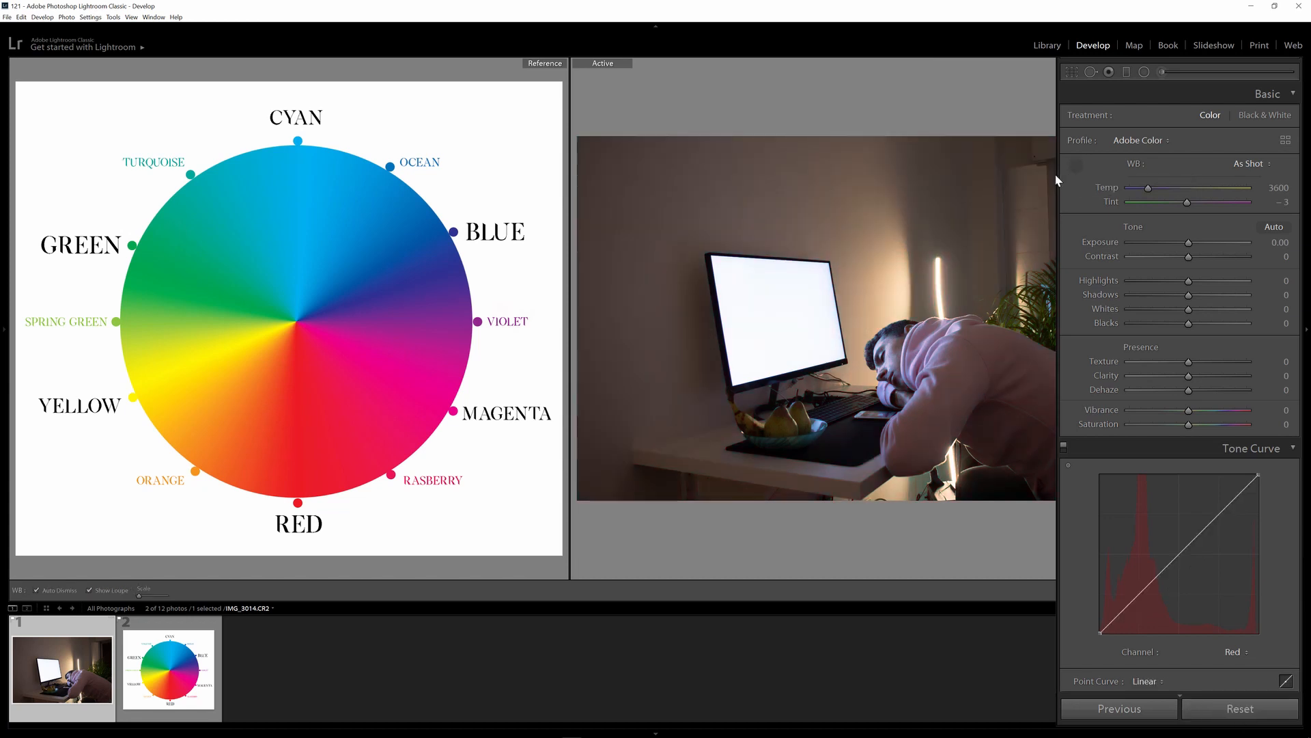
click(803, 185)
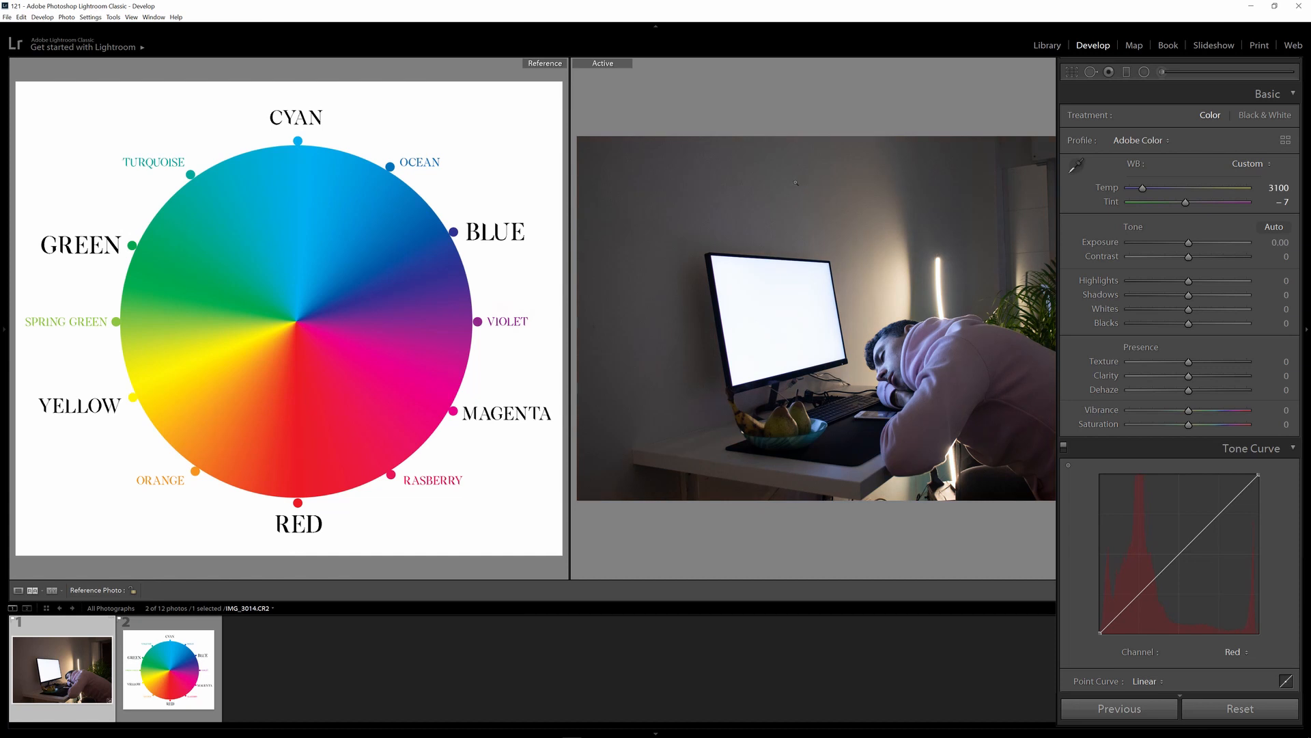
click(1179, 556)
drag(1179, 555, 1186, 576)
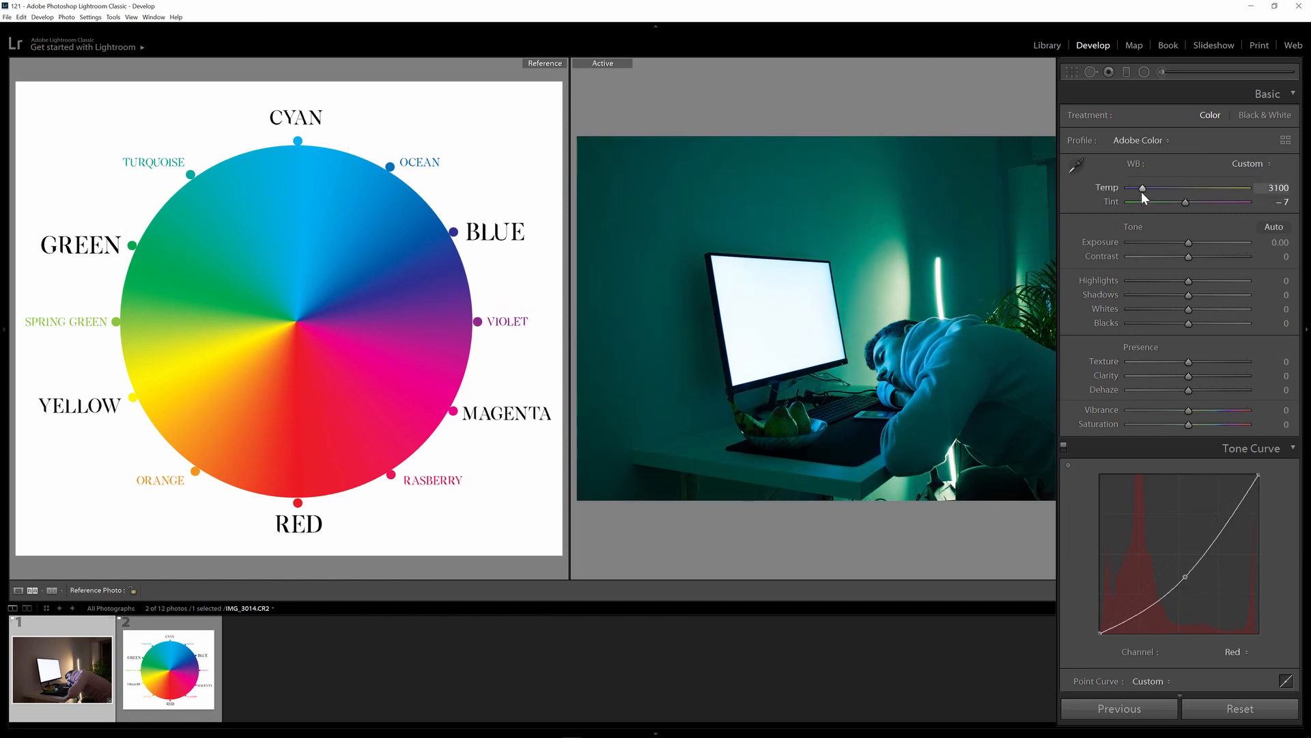
drag(1141, 191, 1135, 197)
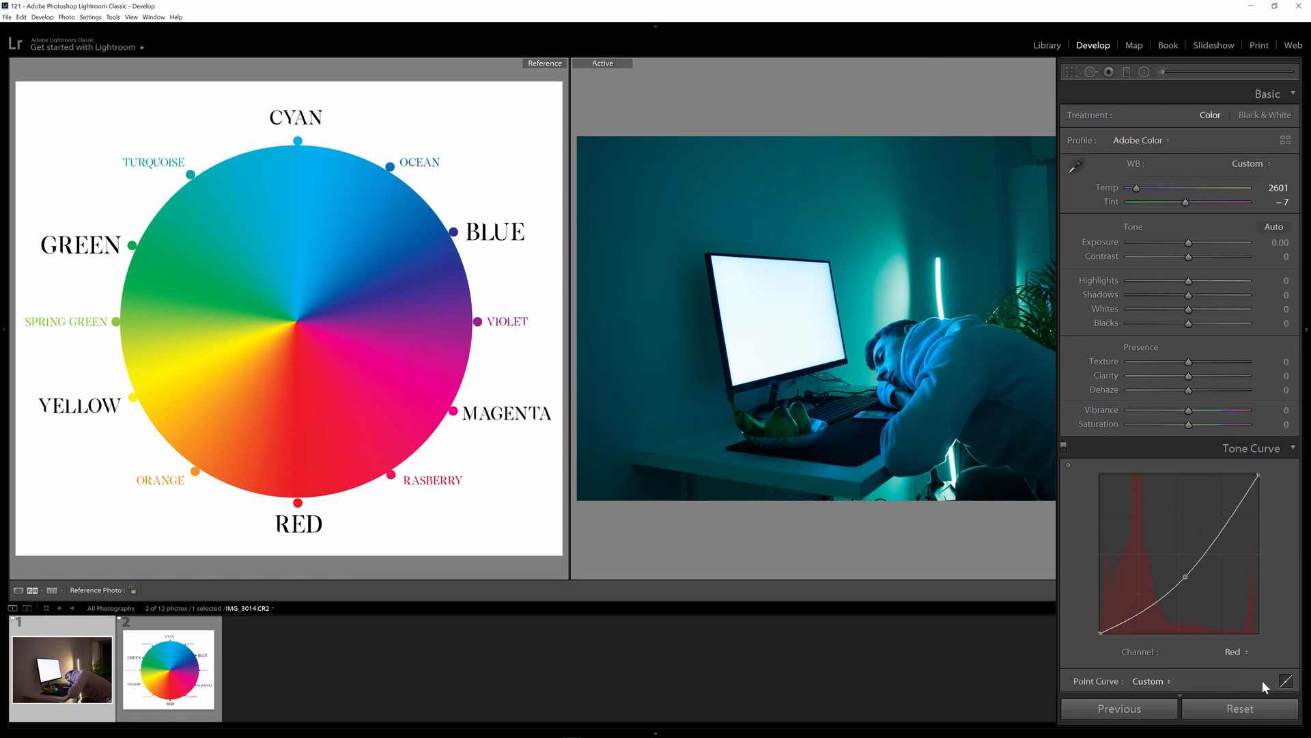
click(1206, 709)
Try lowering the Green curve's midpoint strongly with white balance sampled from the wall, and reset all edits.
click(1229, 651)
click(1205, 698)
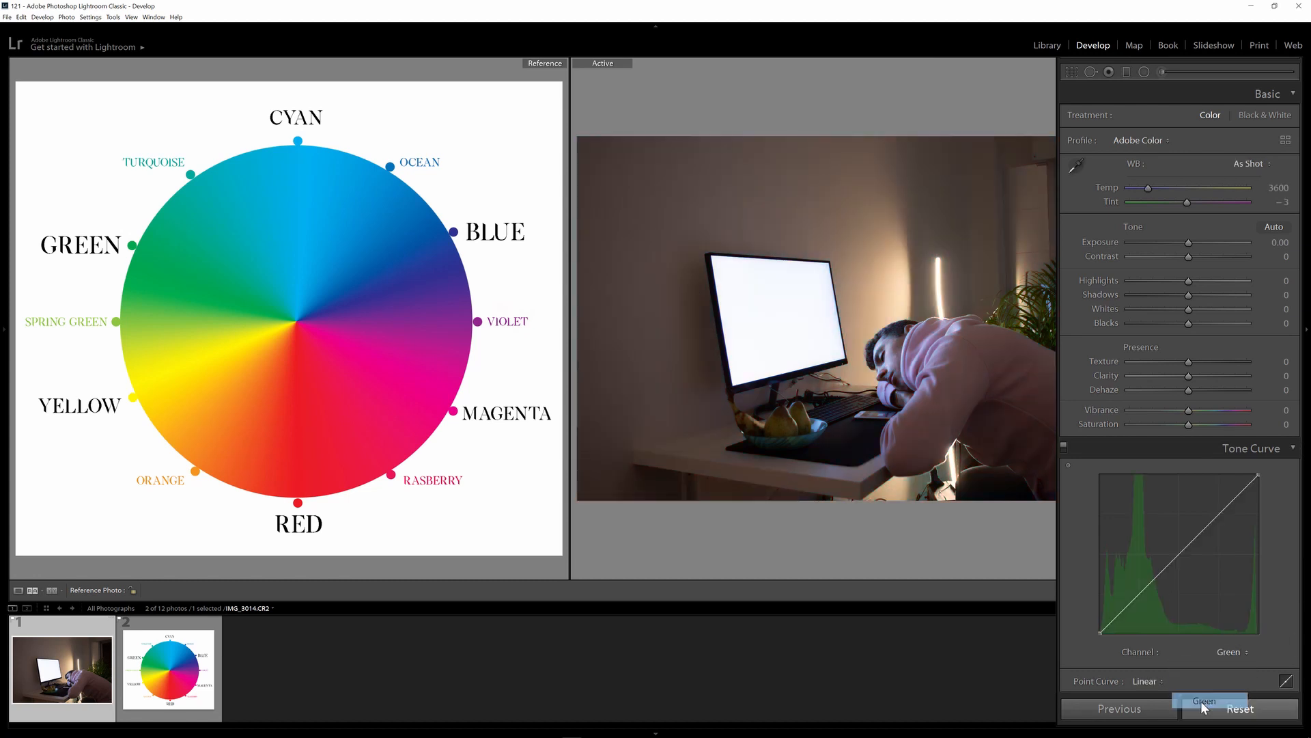
drag(1180, 554, 1189, 584)
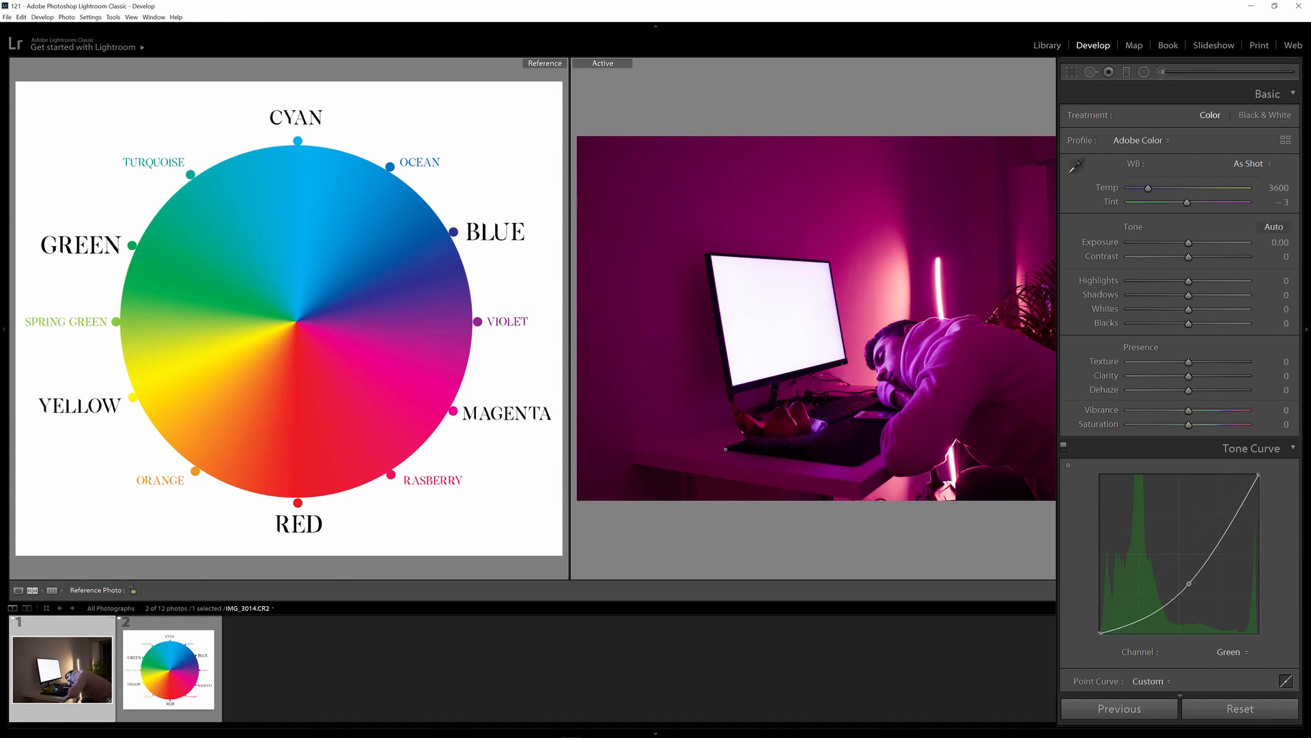
click(1078, 165)
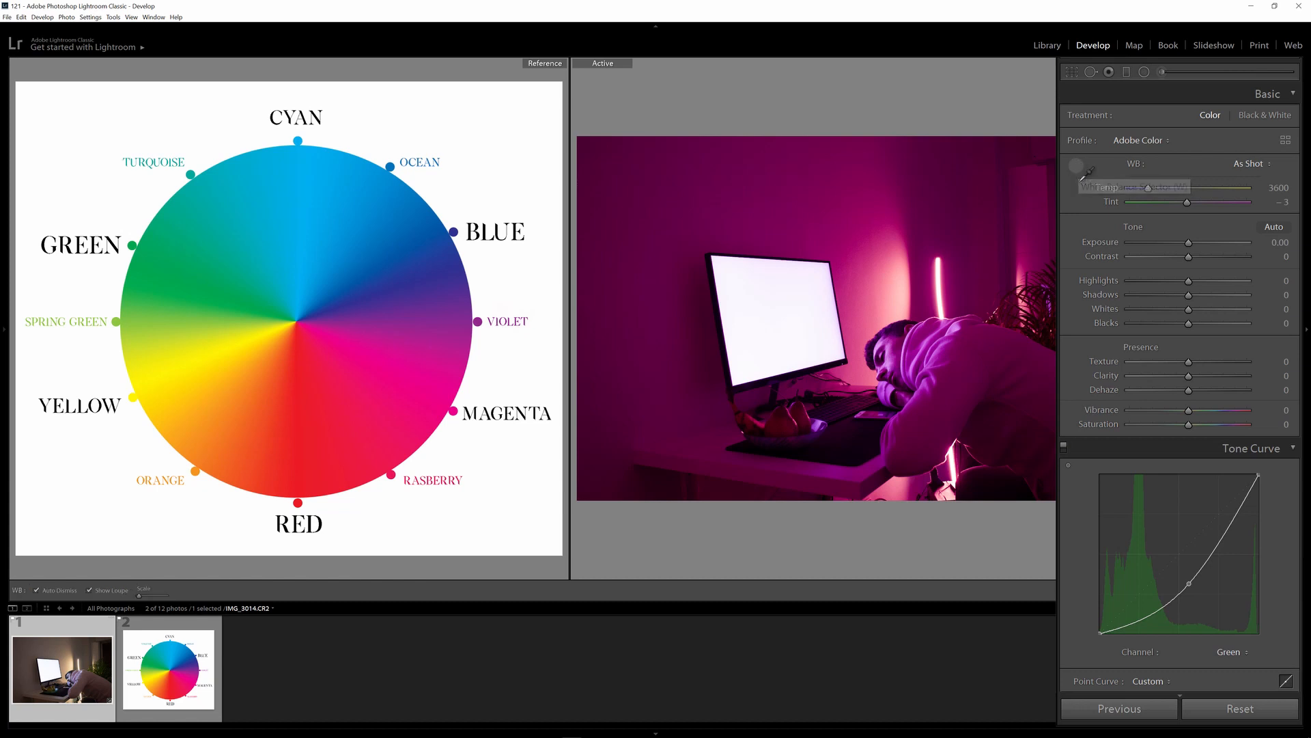
click(801, 185)
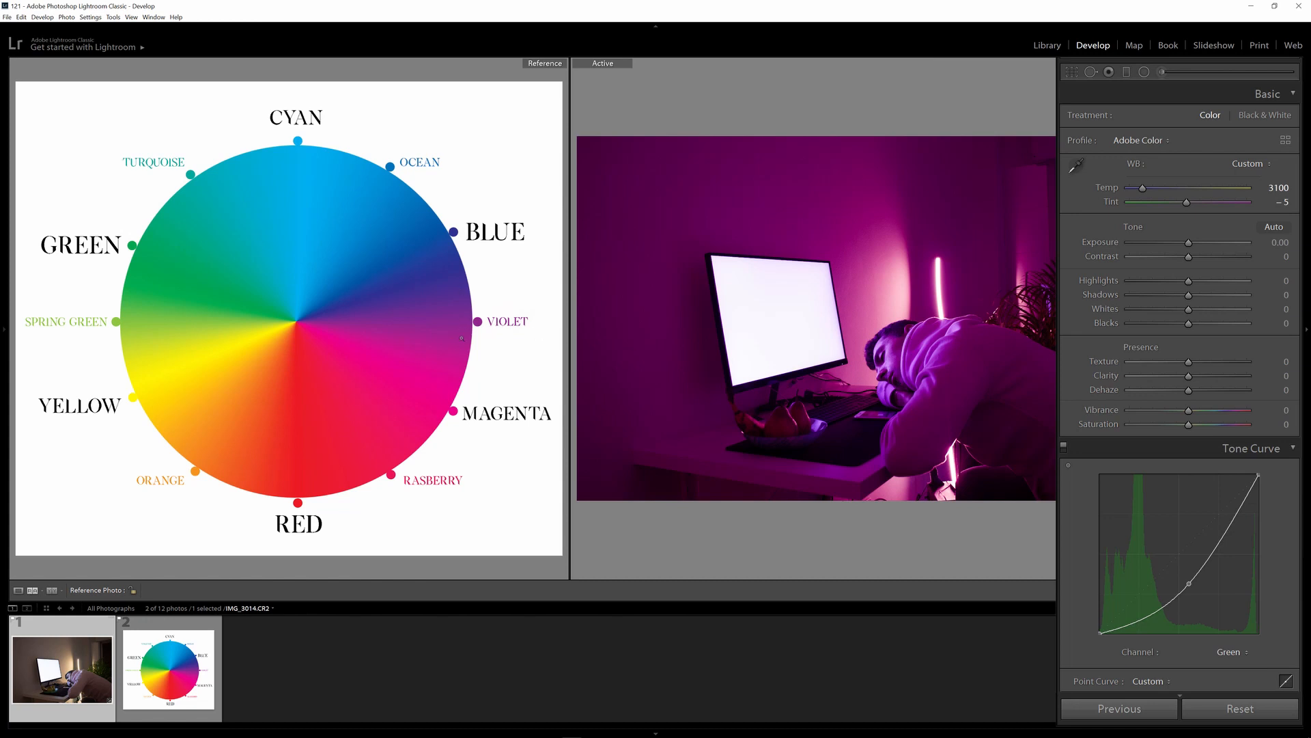
click(1241, 709)
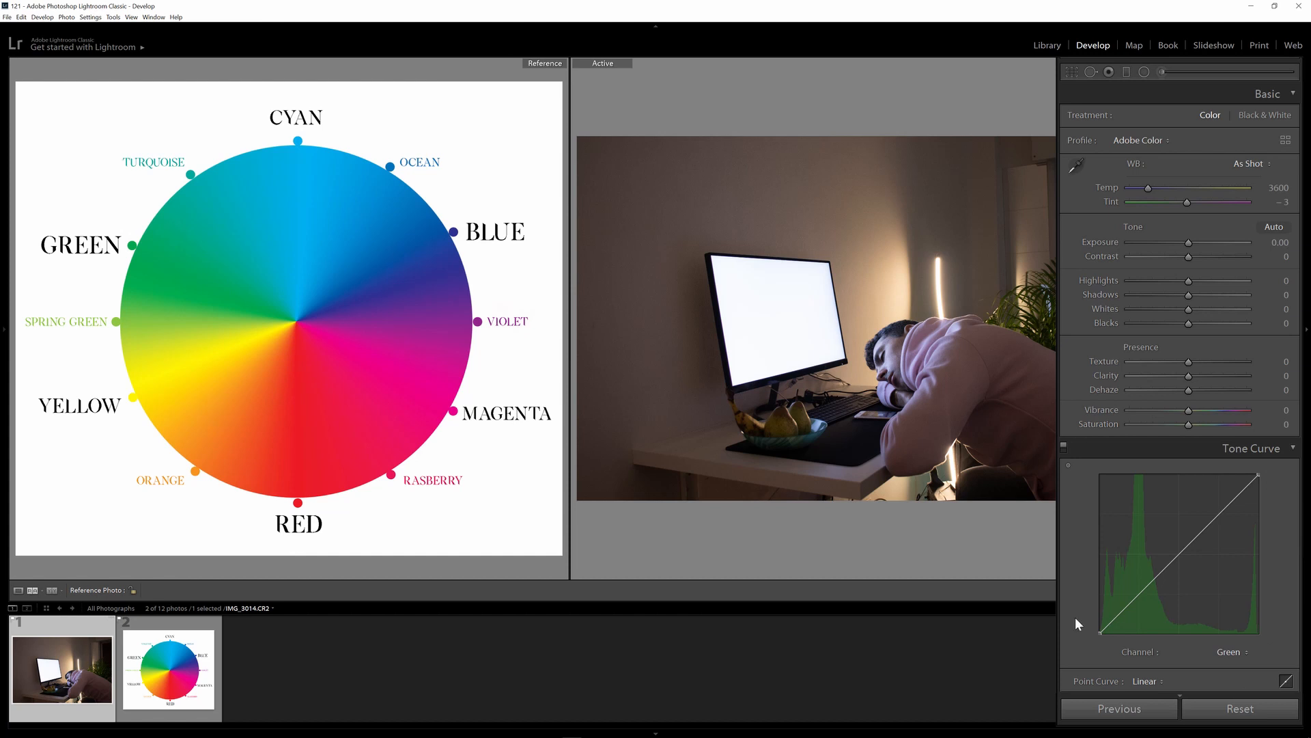
Lower the Green curve's highlights with the midtones anchored, compare the photo before and after, and lift its shadow point slightly.
click(1219, 513)
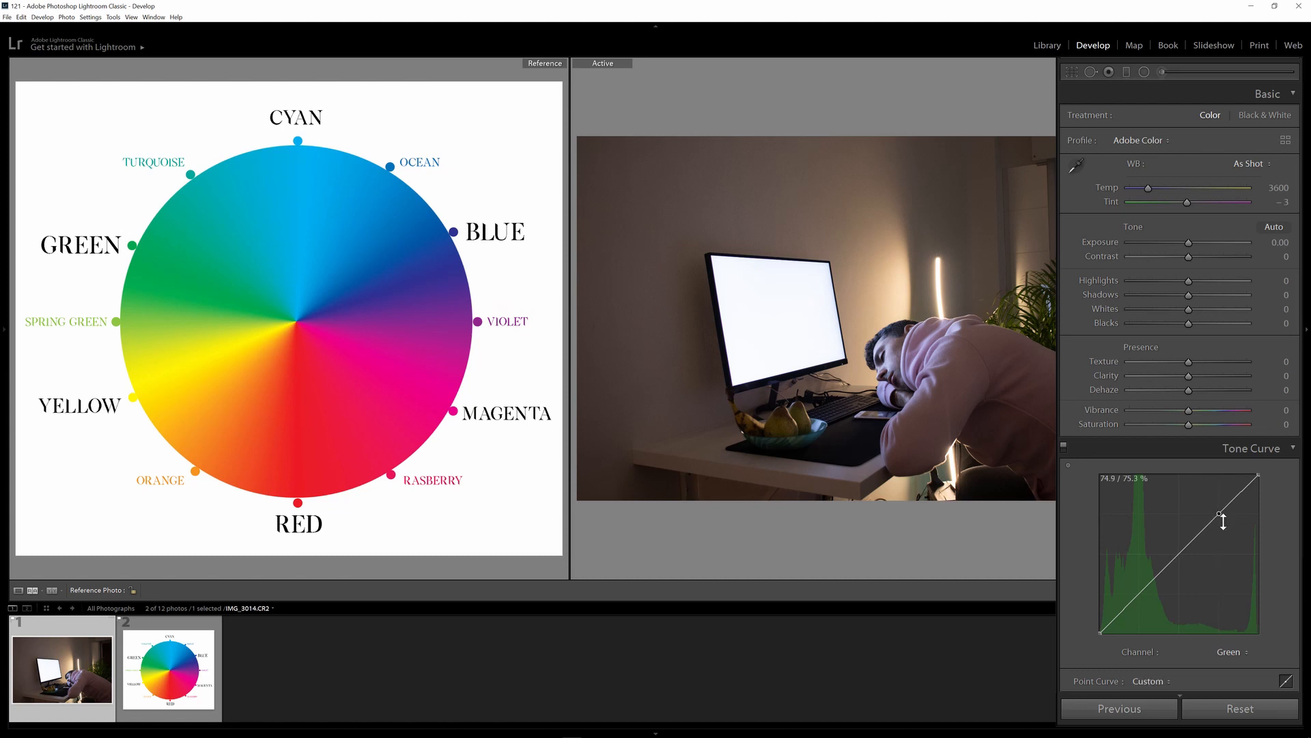
click(1181, 554)
drag(1220, 513, 1226, 523)
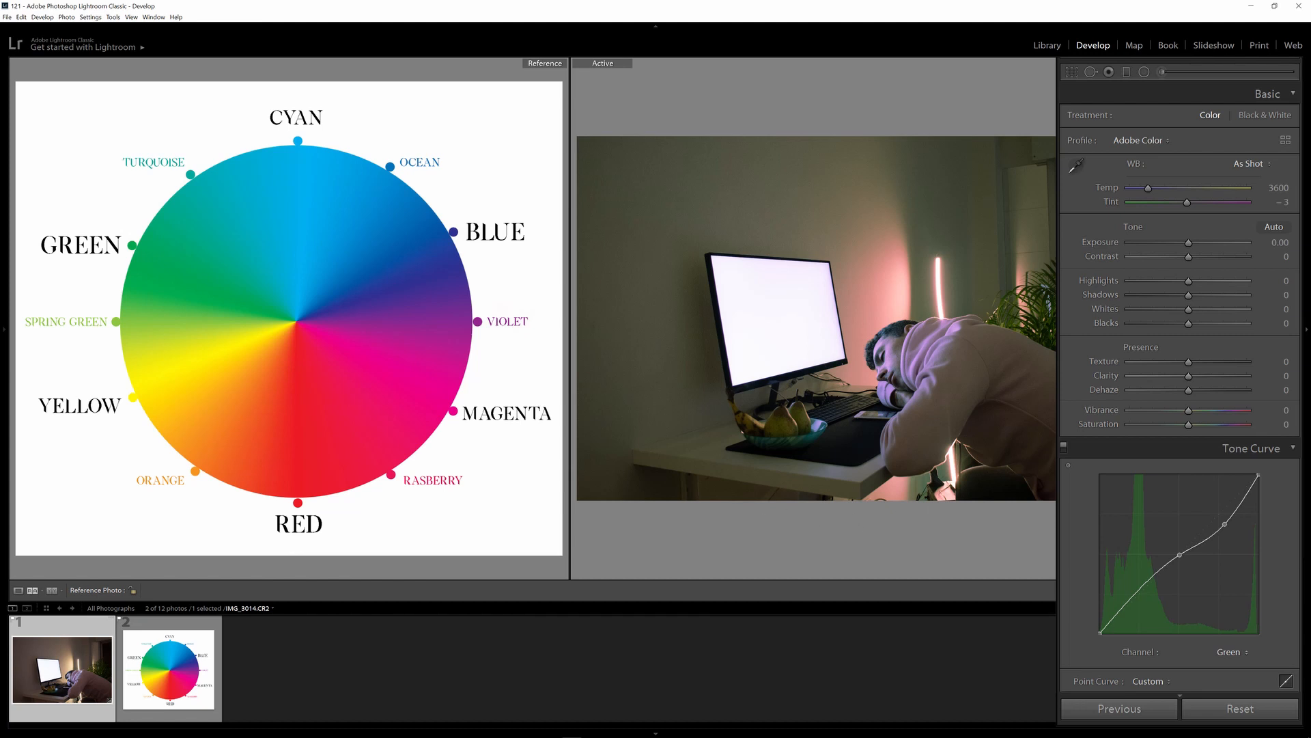
click(1143, 585)
drag(1142, 586, 1144, 587)
key(backslash)
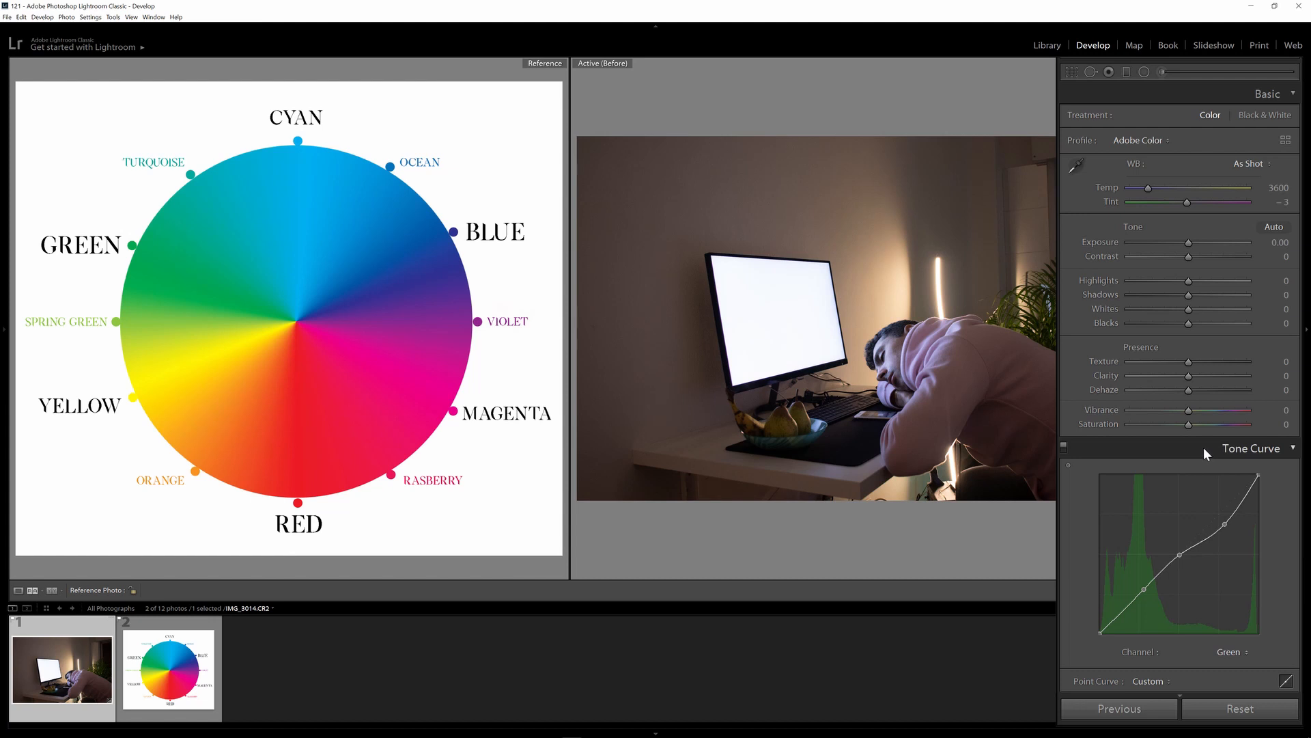
key(backslash)
key(backslash)
key(backslash)
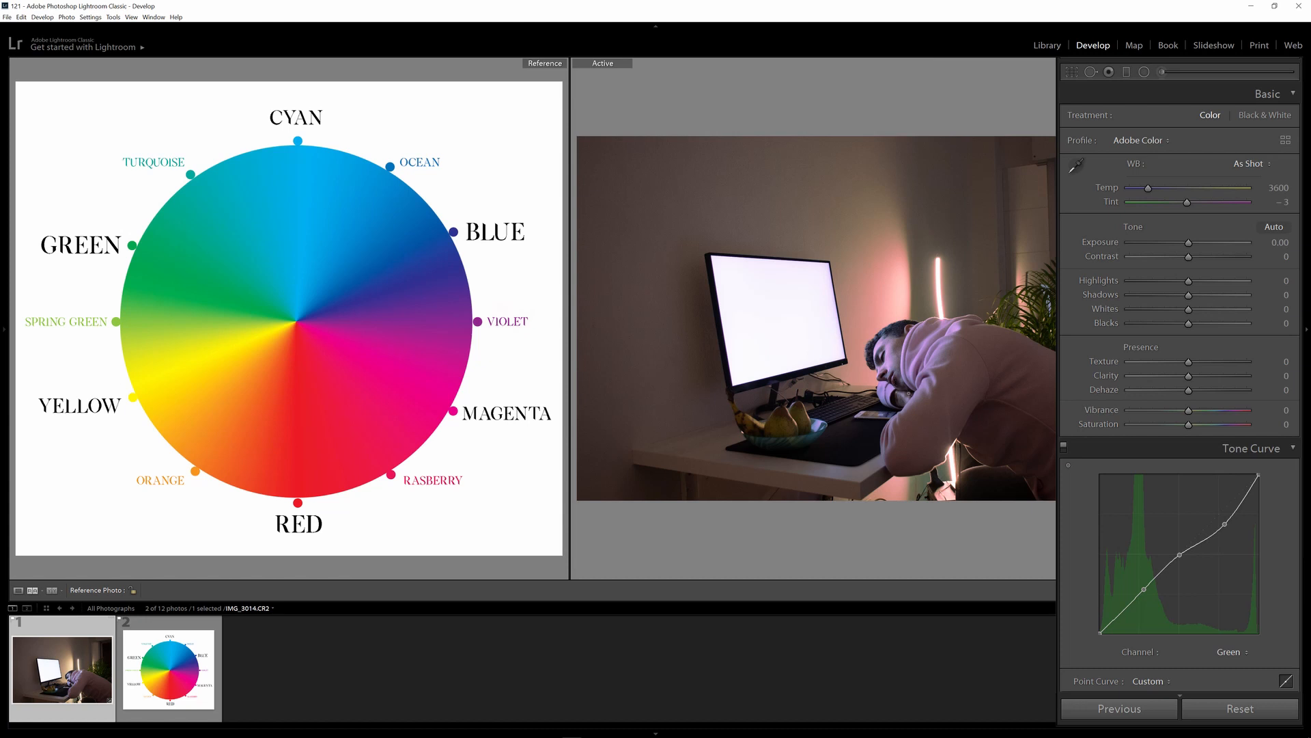
drag(1144, 590, 1141, 587)
Anchor the Blue curve's highlights and midtones, and raise its shadow point to 29.8%.
click(1169, 653)
click(1200, 717)
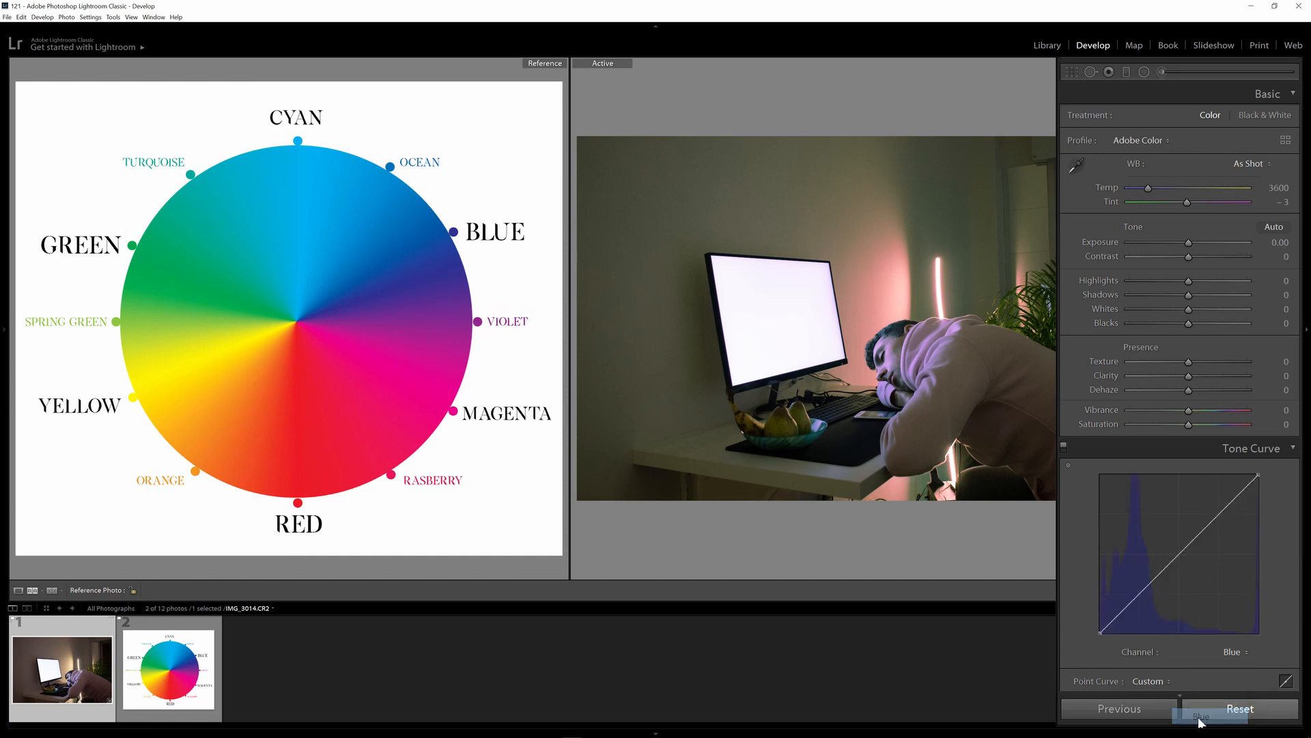
click(1222, 515)
click(1181, 558)
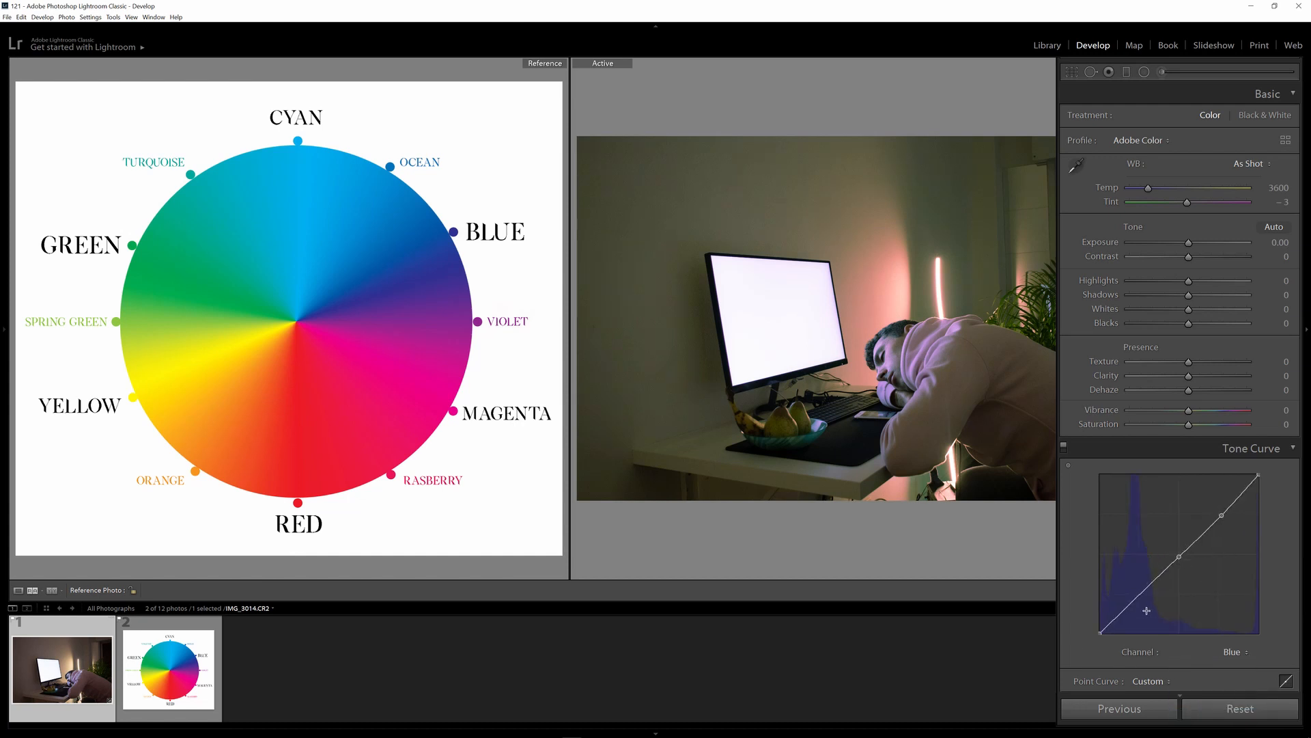
click(1141, 594)
drag(1141, 596, 1140, 588)
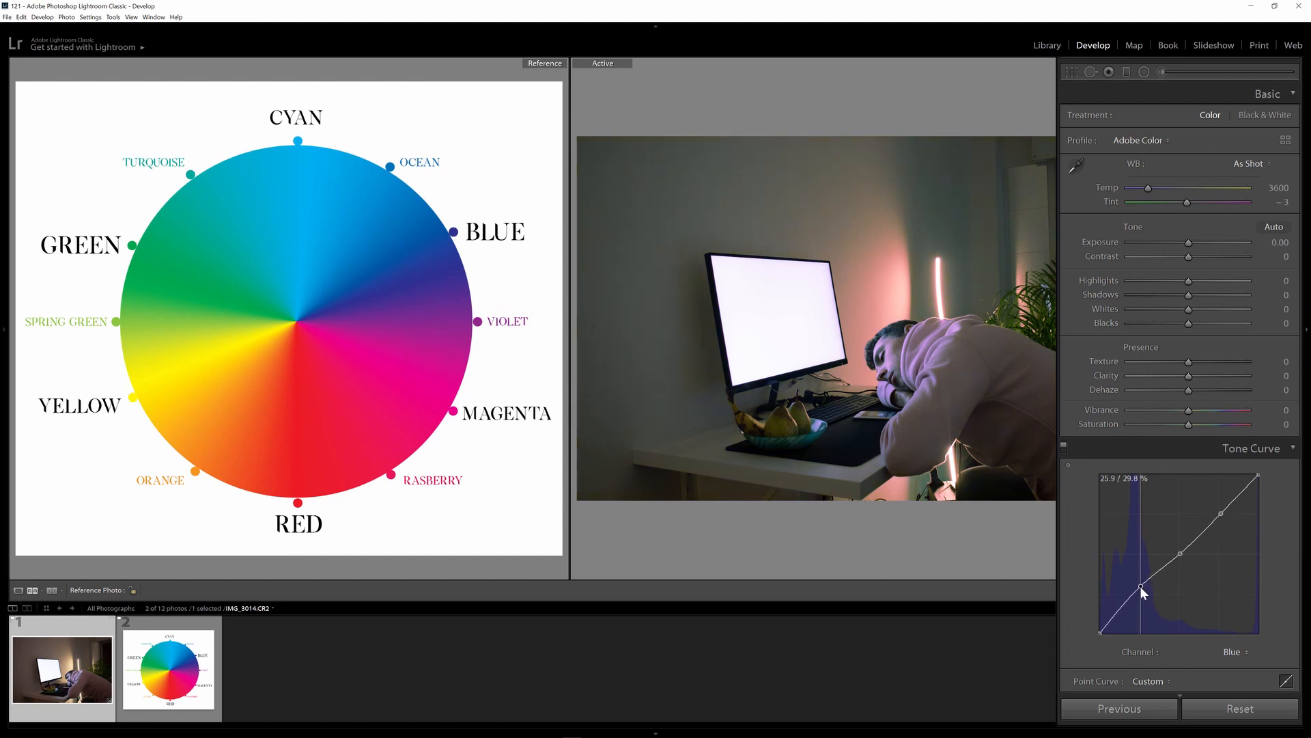
Anchor the Red curve's highlights and midtones, and raise its shadow point slightly.
click(1231, 650)
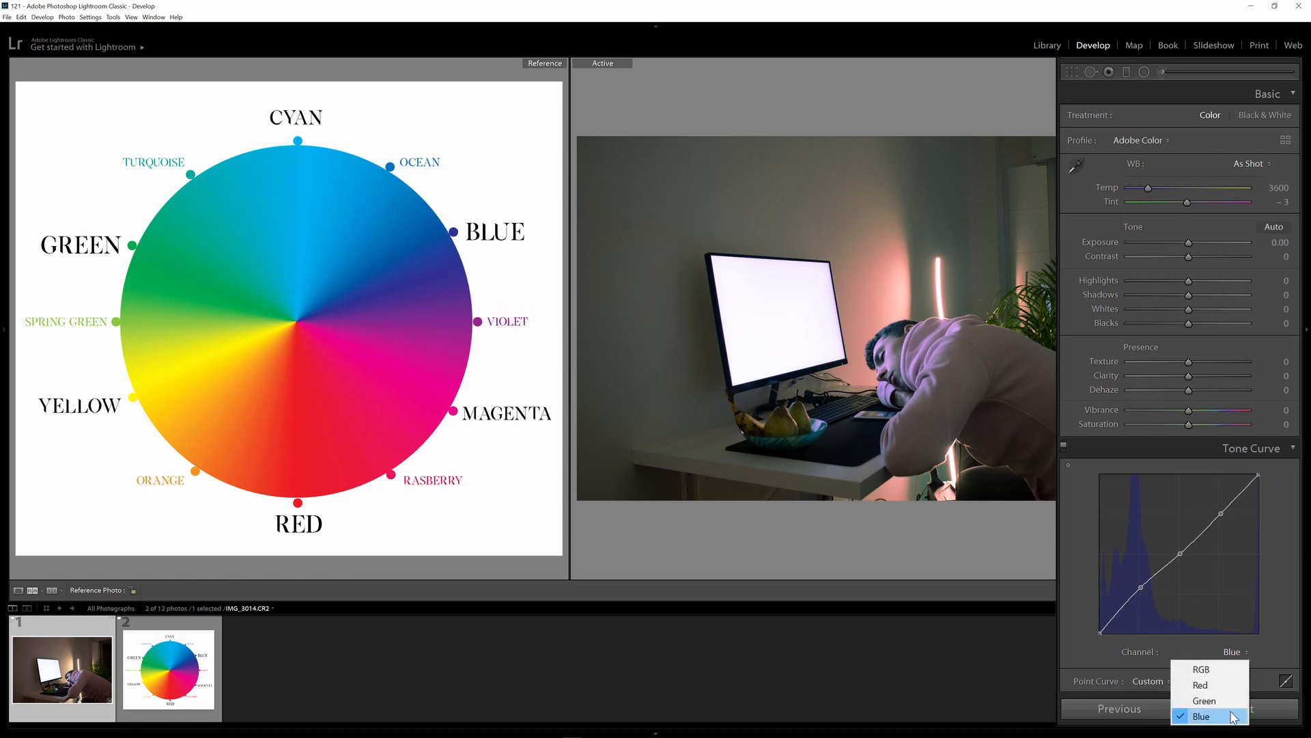
click(1210, 702)
click(1231, 650)
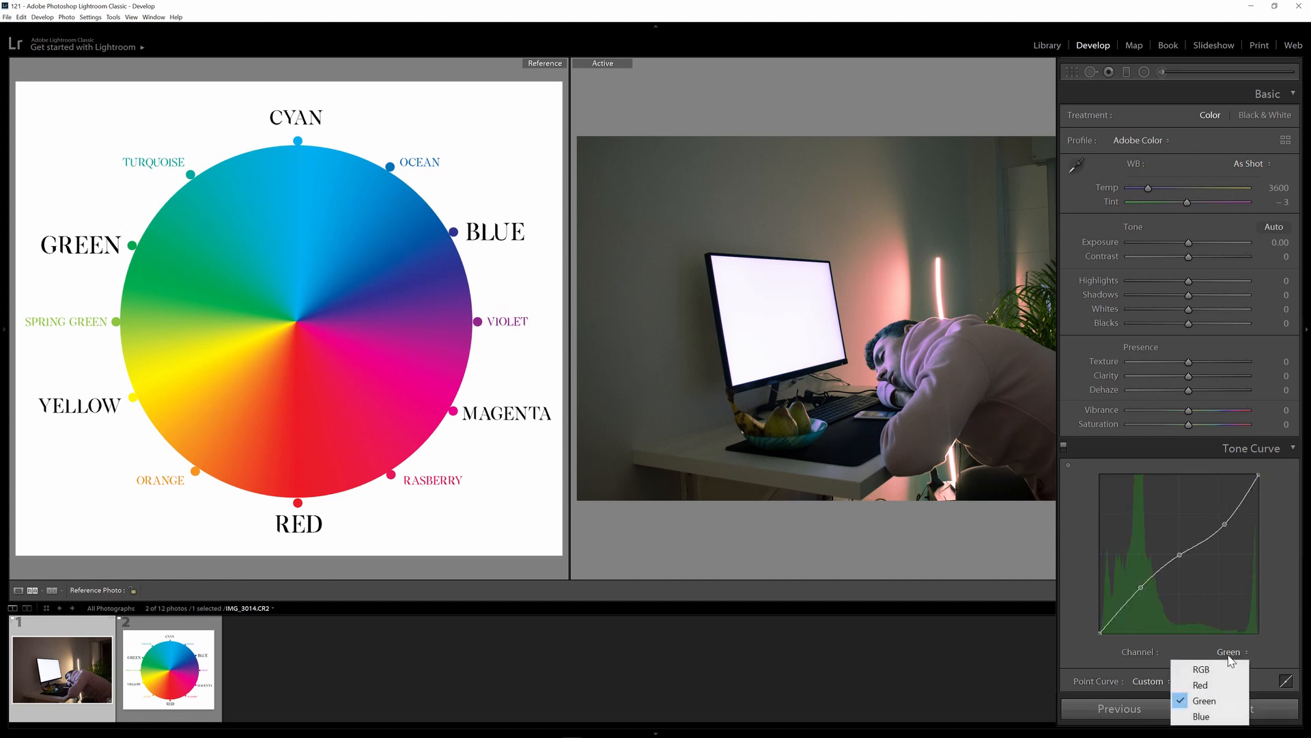
click(1230, 685)
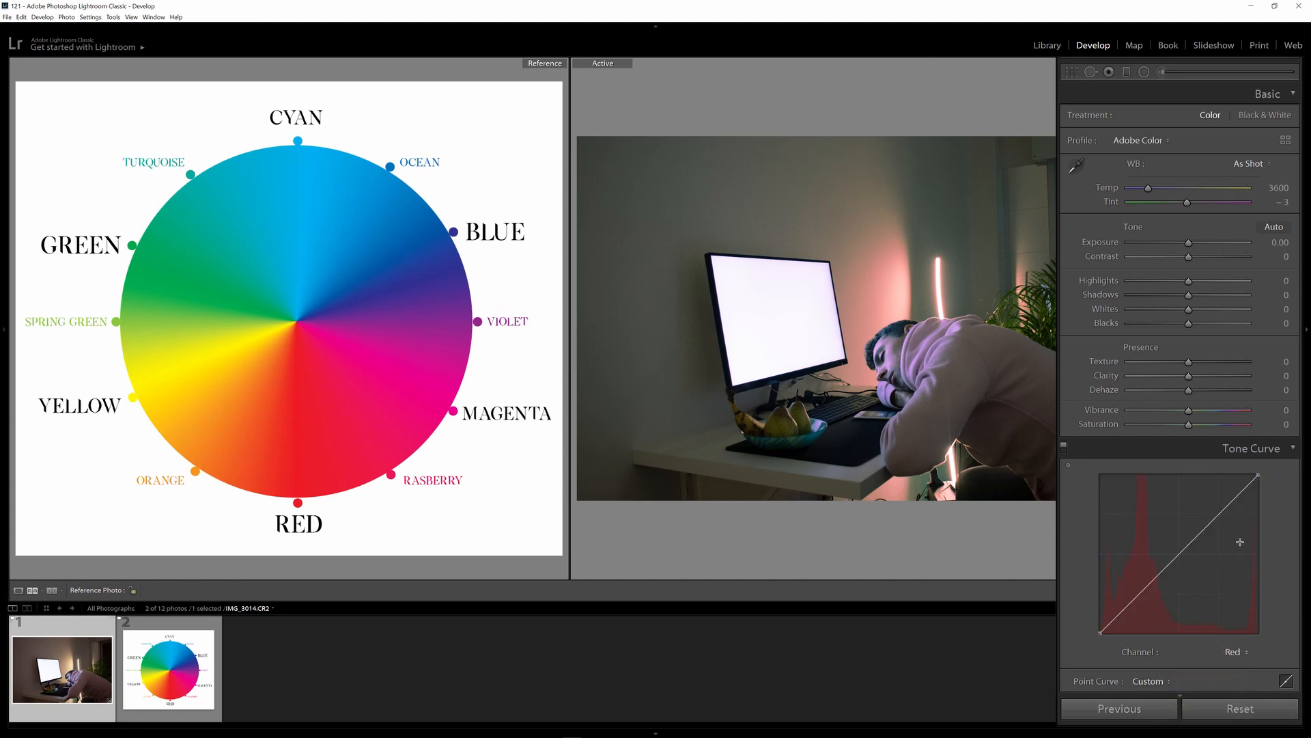
click(1217, 515)
click(1178, 555)
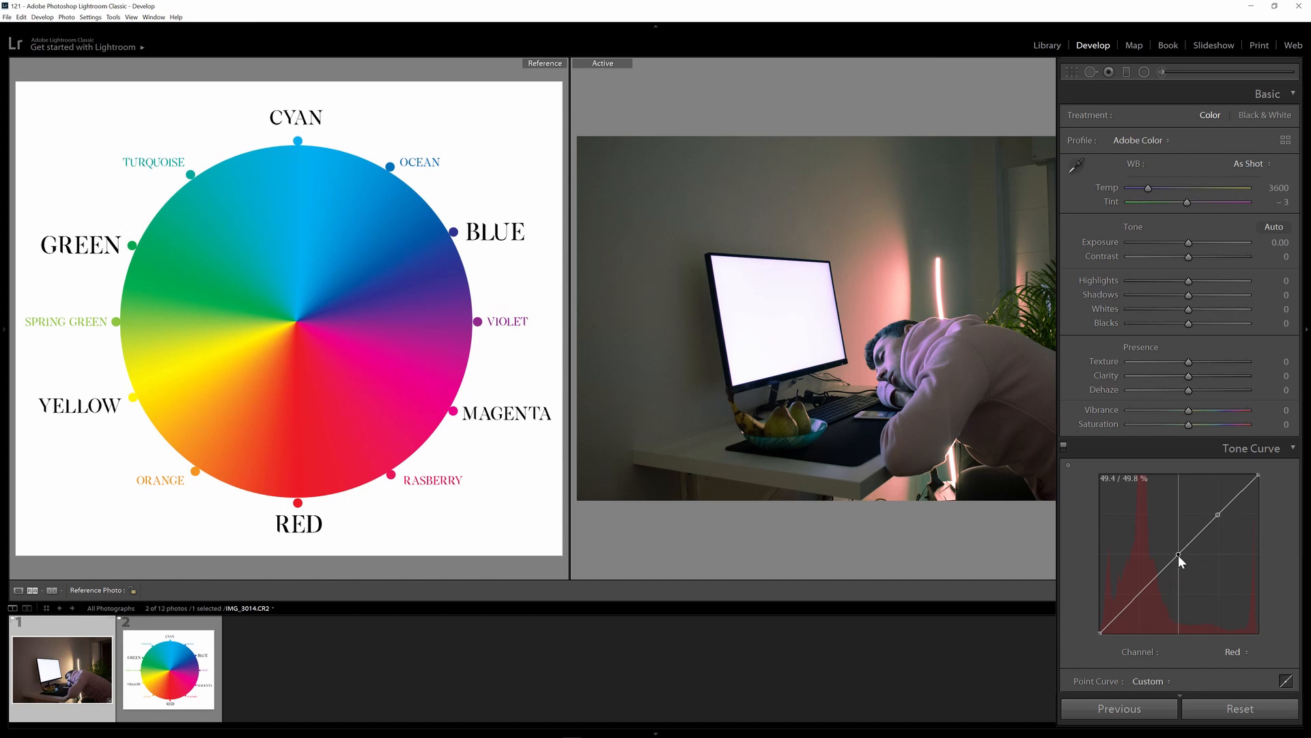
click(1137, 597)
drag(1138, 587, 1138, 591)
drag(1139, 590, 1138, 588)
Raise the Blue curve's shadow point and midpoint slightly, and return to the Red curve.
click(1233, 651)
click(1202, 715)
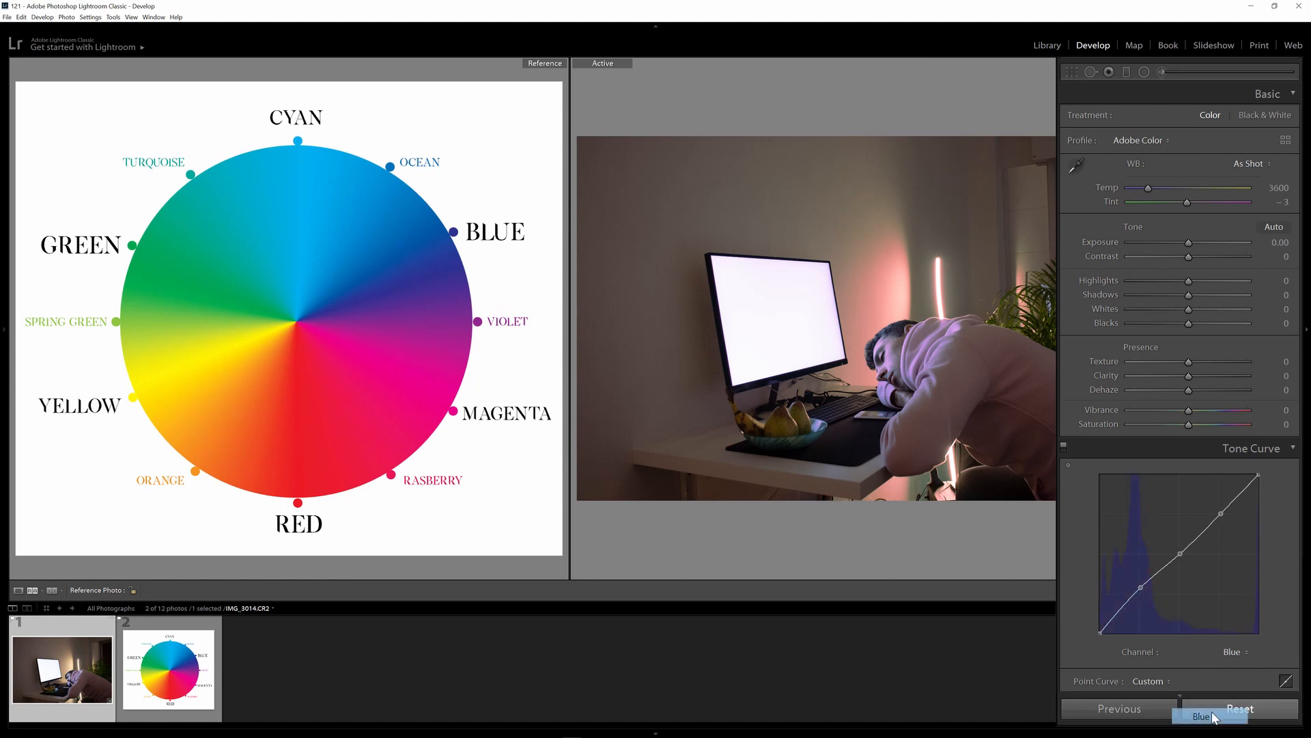
drag(1141, 588, 1141, 584)
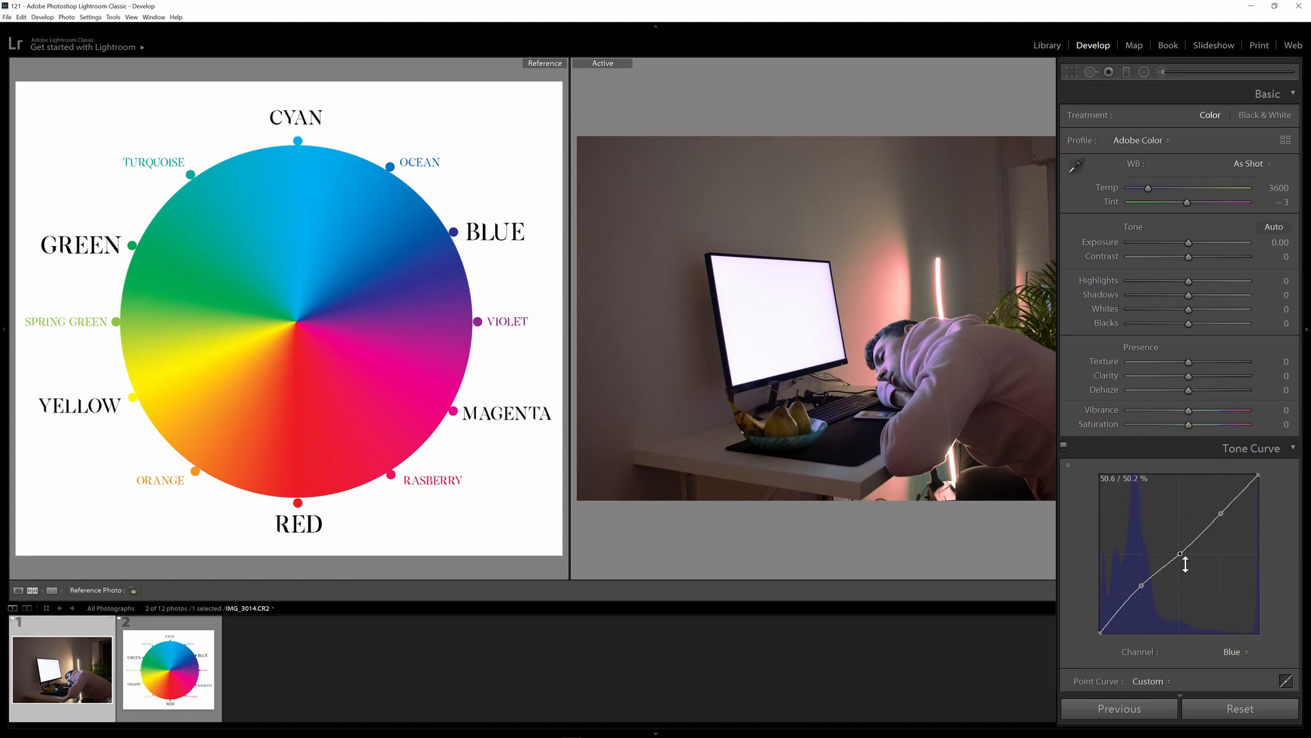
drag(1184, 560, 1178, 553)
click(1230, 653)
click(1209, 685)
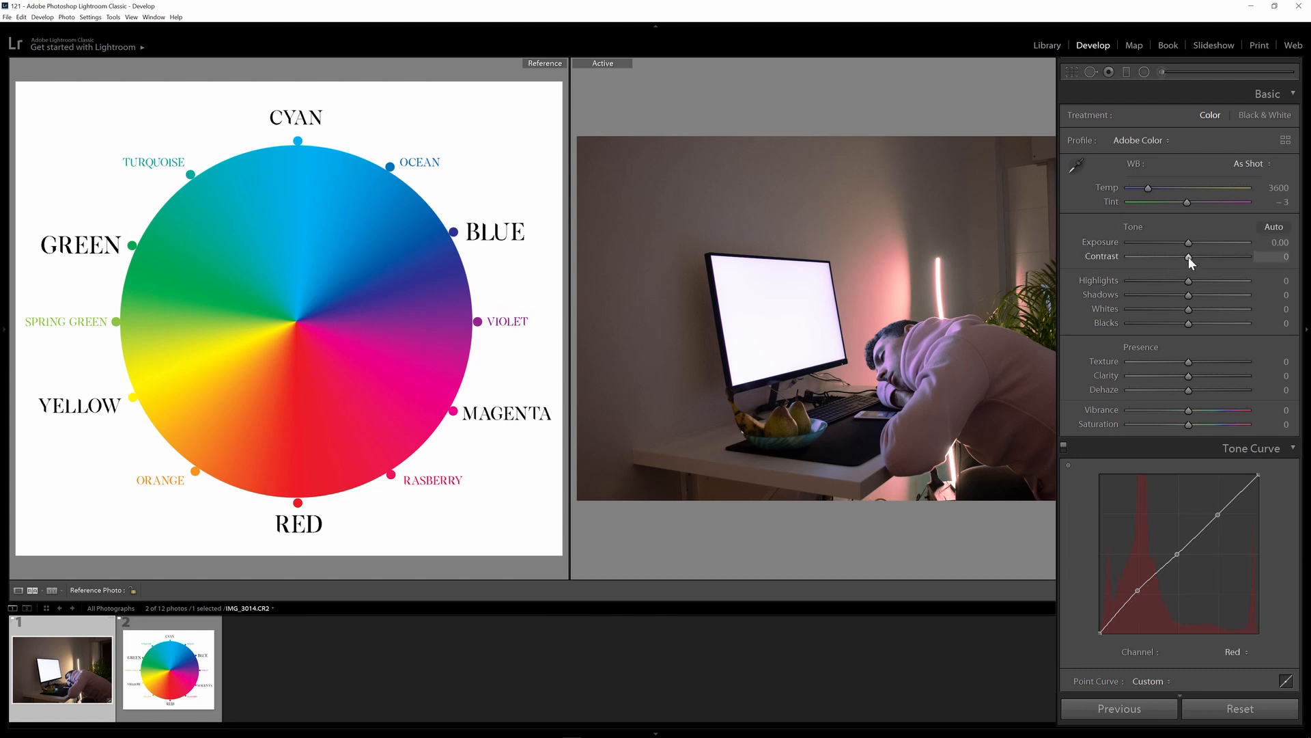
Try Contrast at +19, compare the photo before and after, and undo the contrast change.
drag(1189, 257, 1194, 256)
key(backslash)
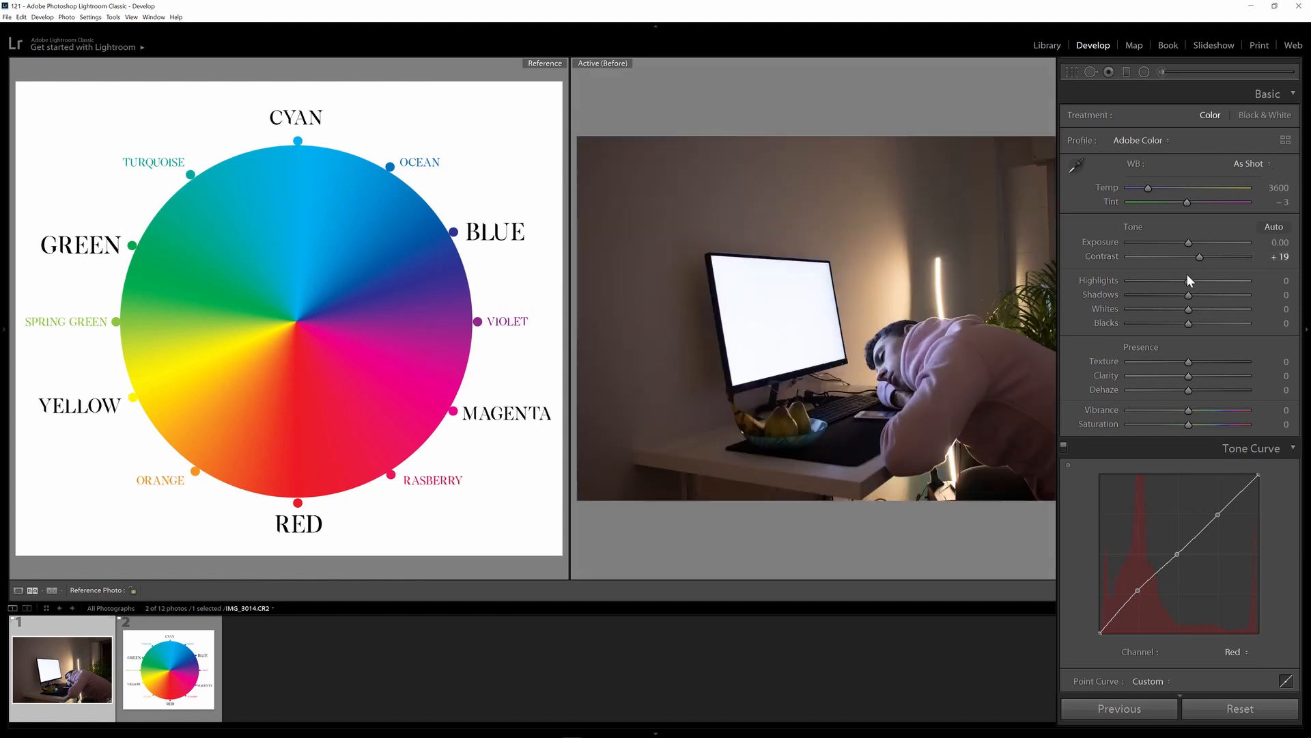
key(backslash)
key(backslash)
key(backslash)
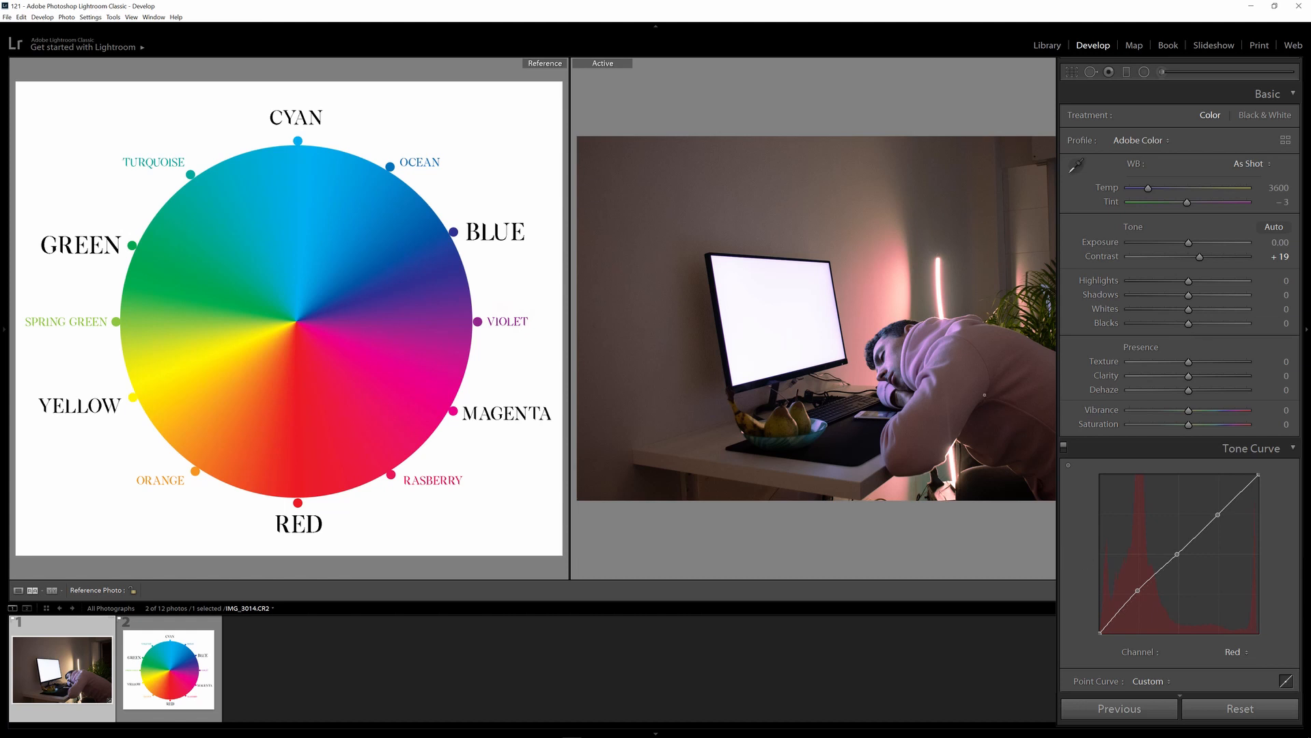
key(ctrl+z)
Lower the Red curve's shadow point slightly and raise the Blue curve's shadow point to 32.5%.
drag(1138, 593, 1140, 597)
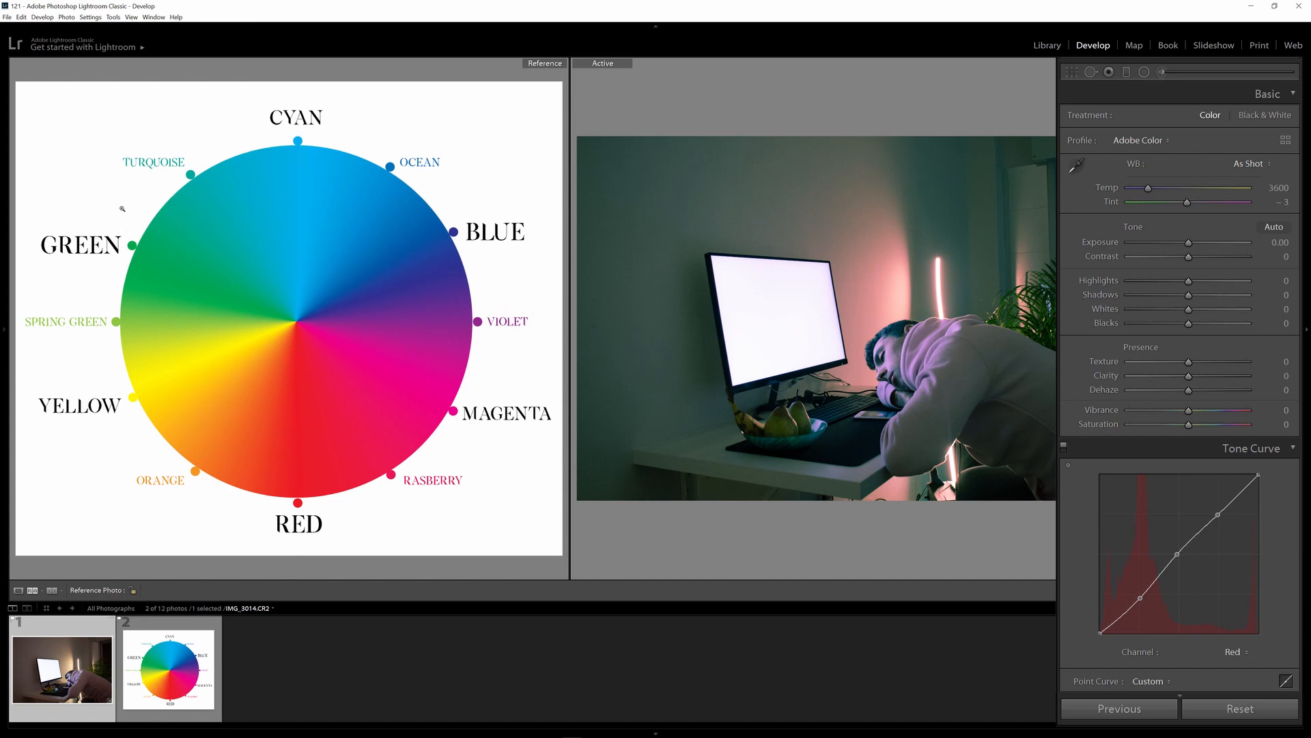
click(1230, 659)
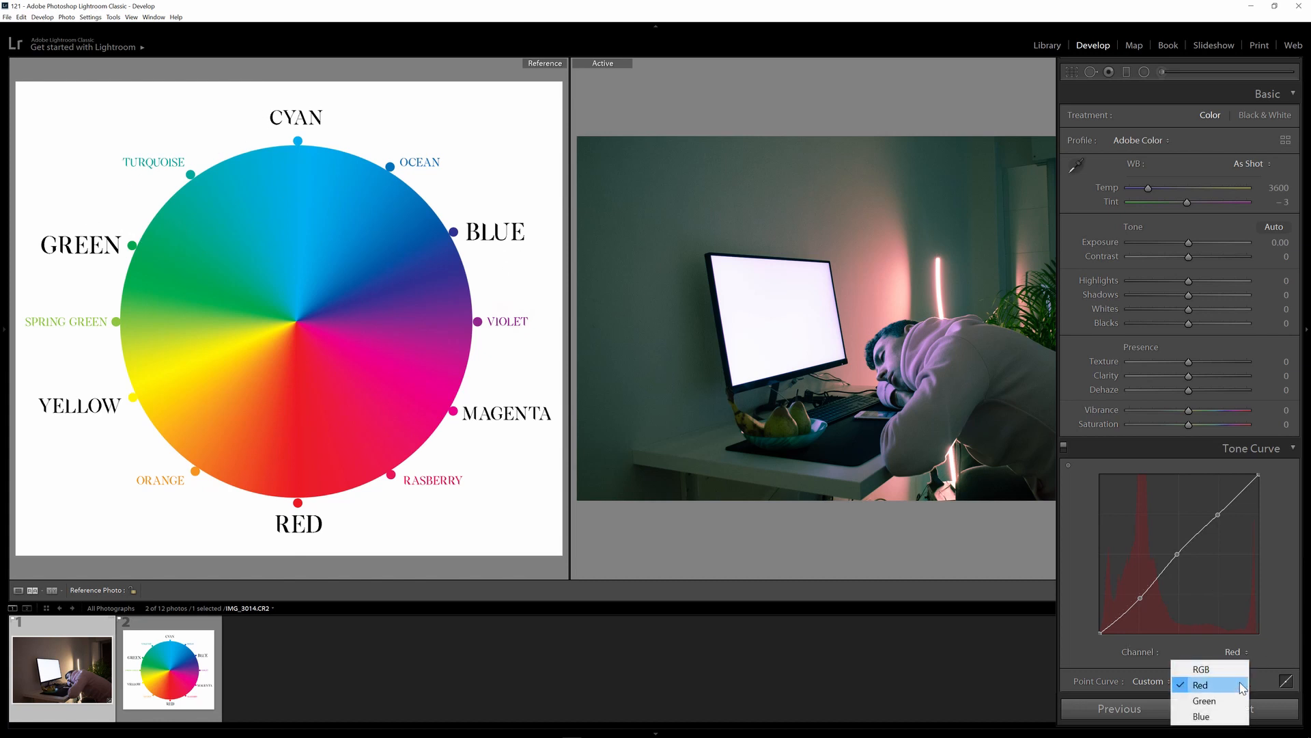
click(1220, 698)
click(1231, 652)
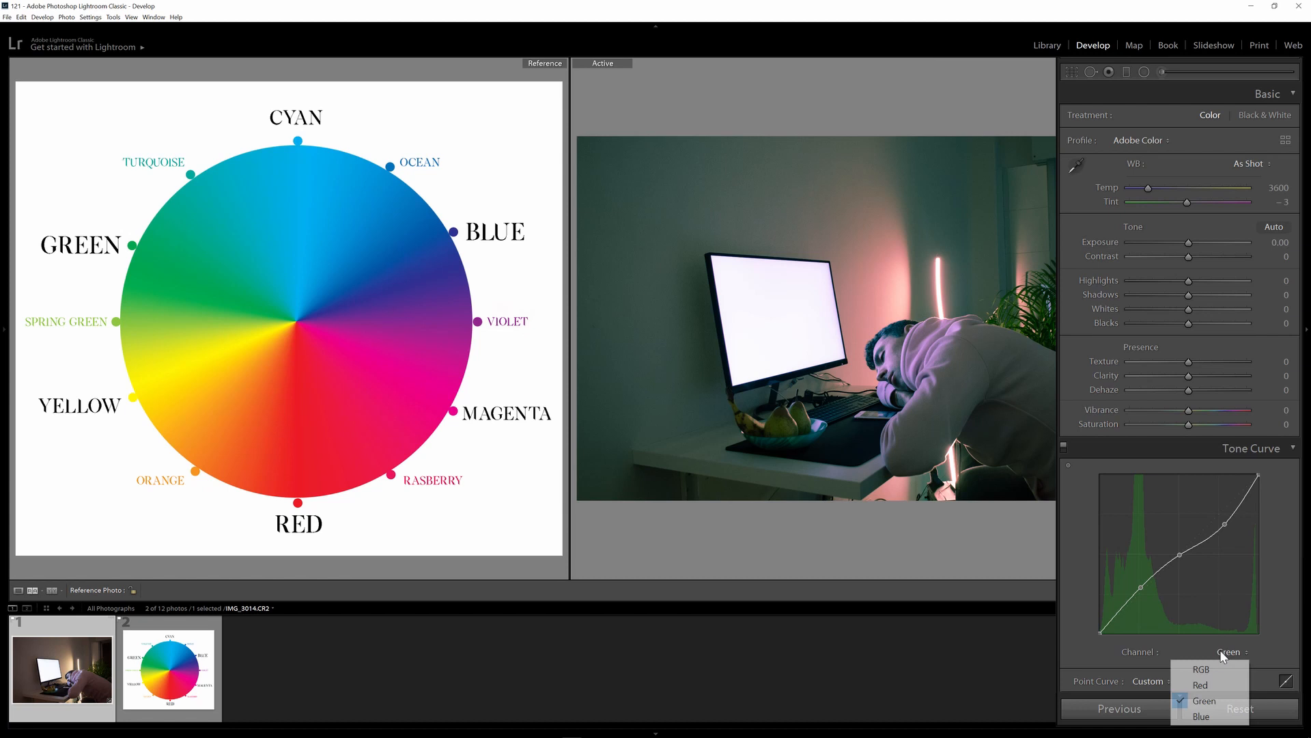
click(1222, 718)
click(1139, 588)
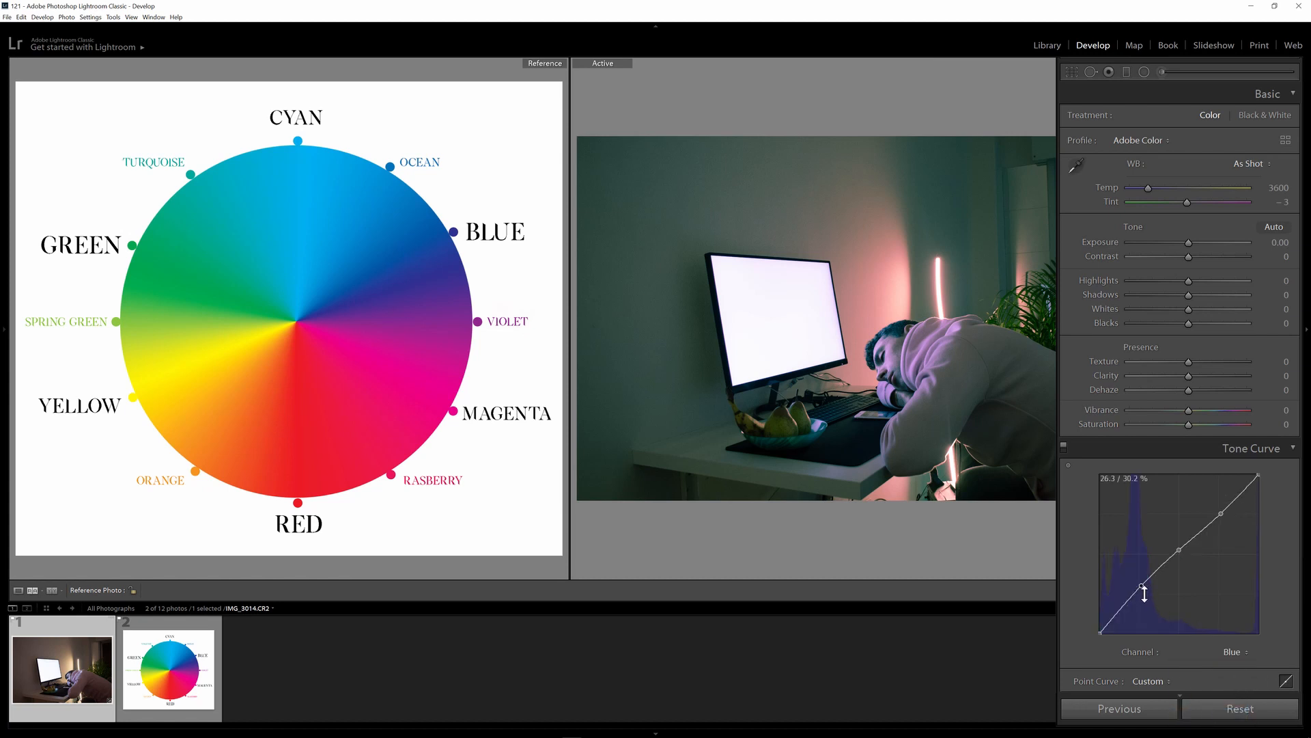
drag(1141, 585, 1138, 582)
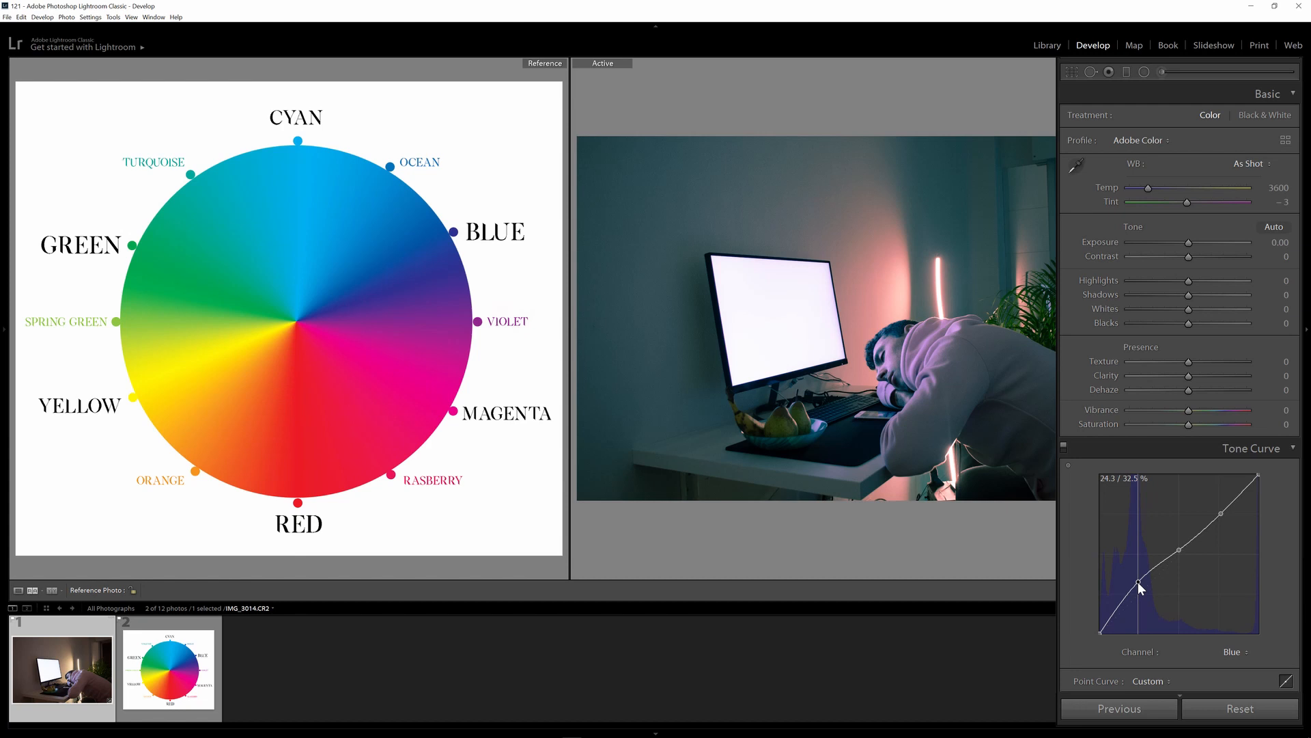